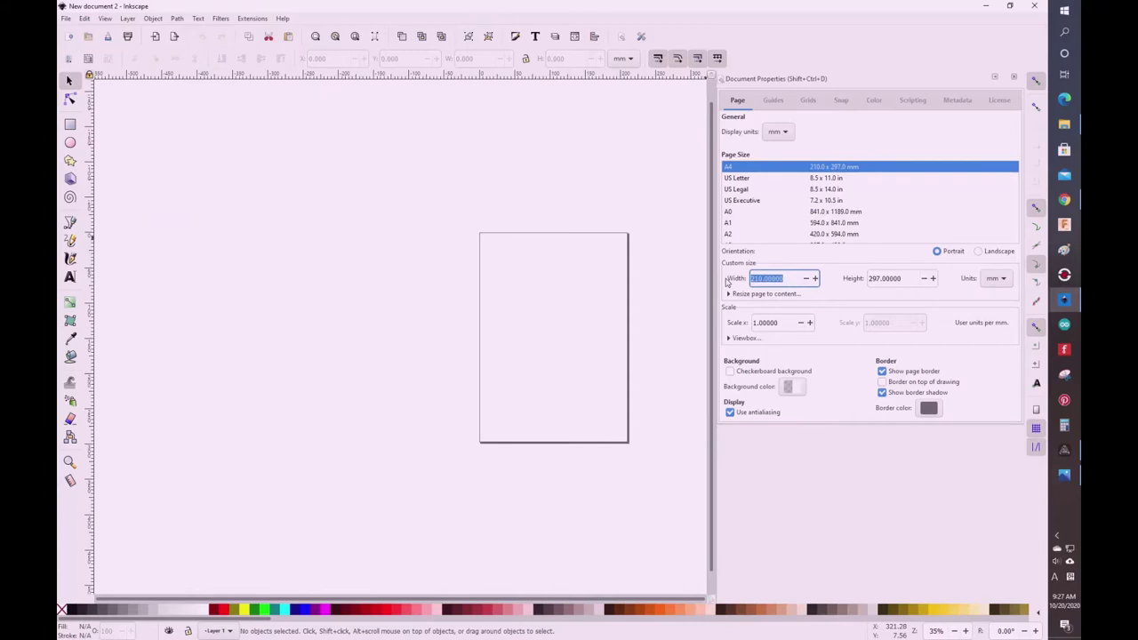
Step: Set the custom page size to 16 mm wide by 16 mm high and fit the page in view
type("16")
left_click_drag(907, 279, 877, 279)
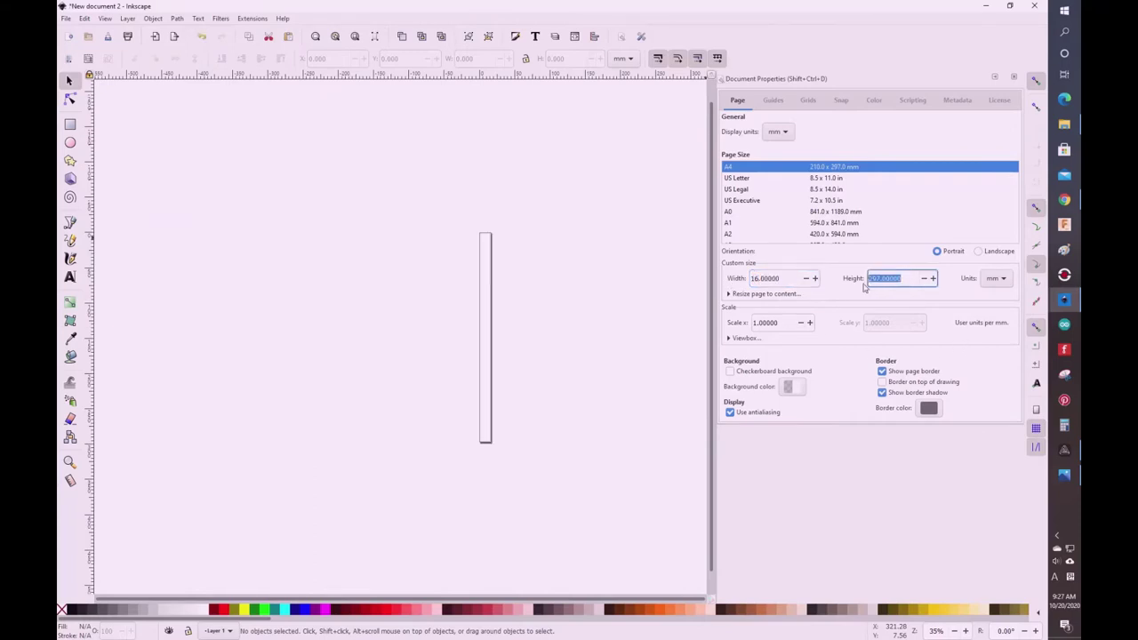
type("16")
key("Return")
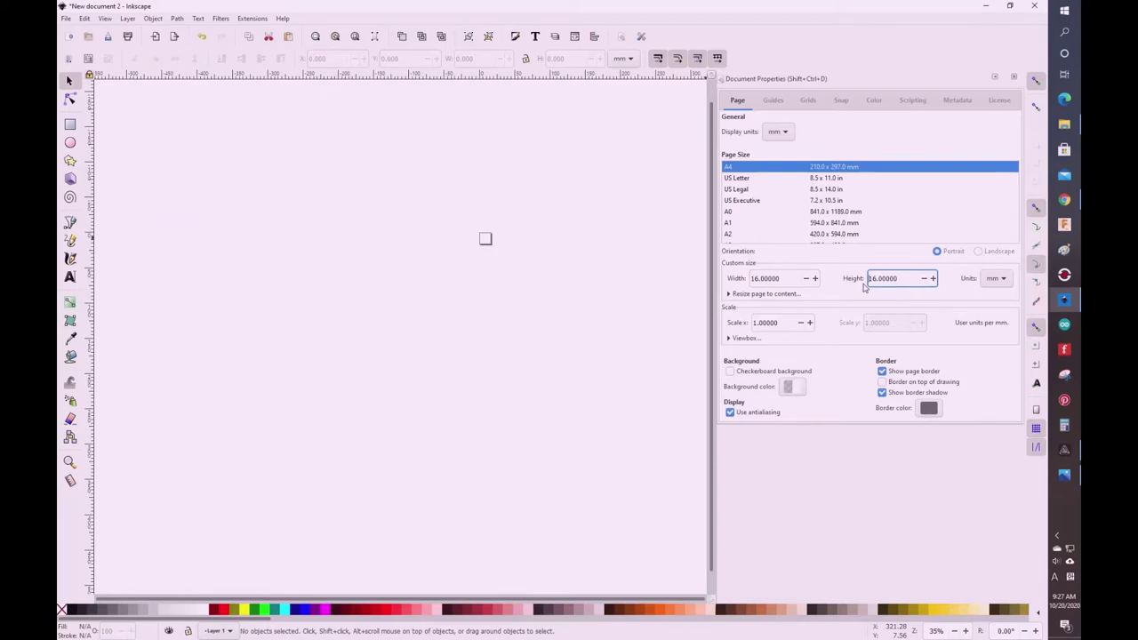
left_click(544, 144)
key("5")
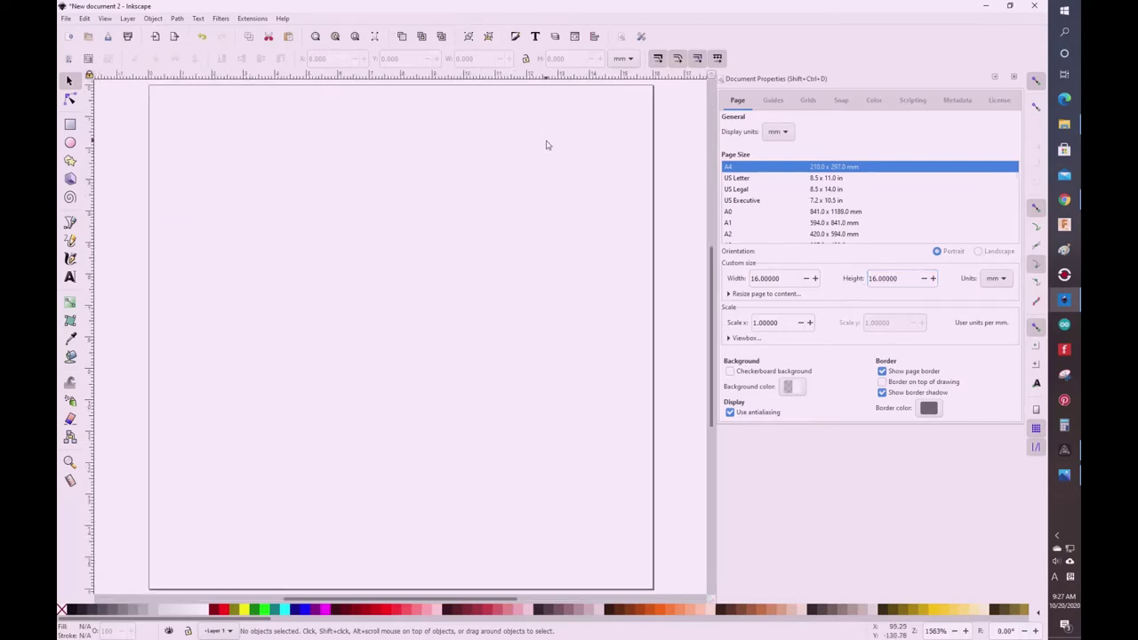
Step: Import the monkey face JPEG from the Stamps folder as an embedded image, with resolution from file and automatic rendering
left_click(66, 19)
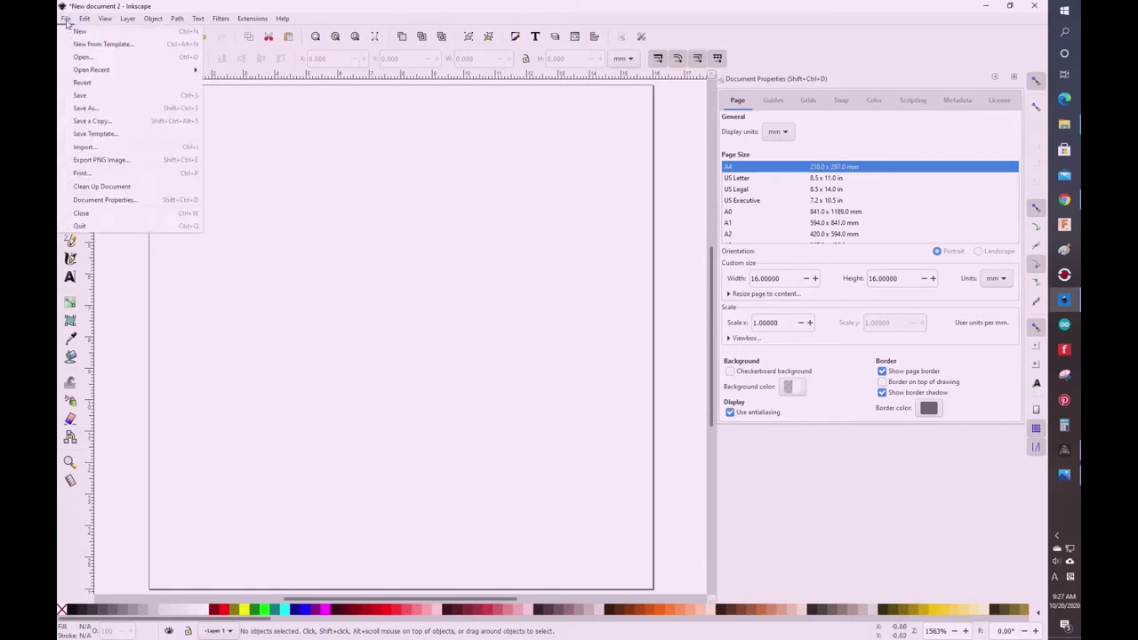
left_click(101, 148)
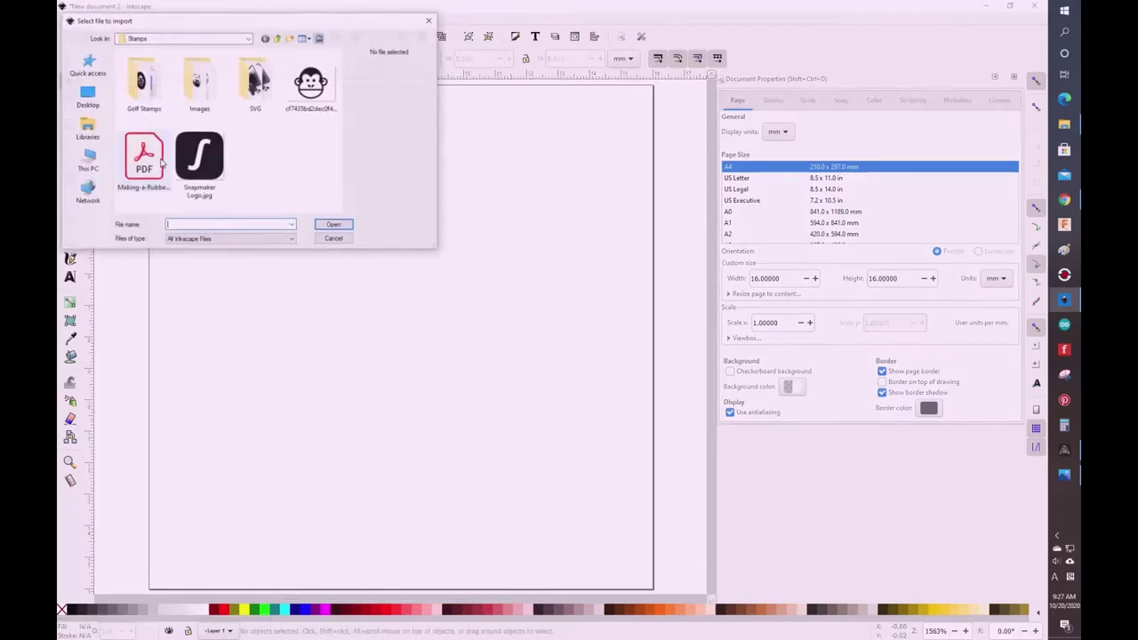
left_click(311, 85)
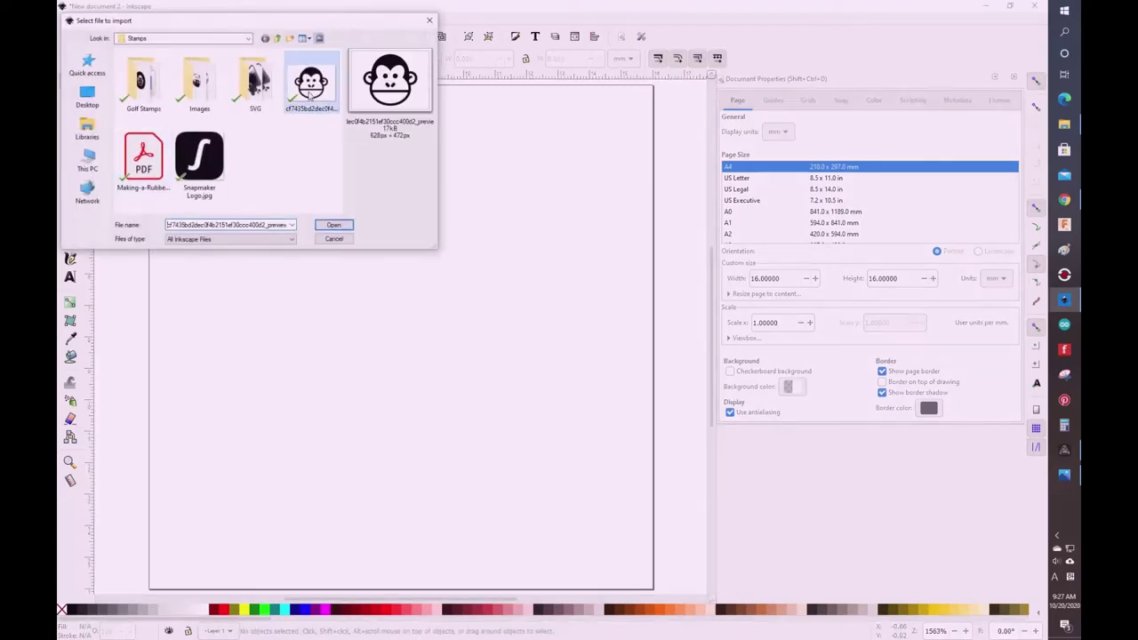
left_click(334, 226)
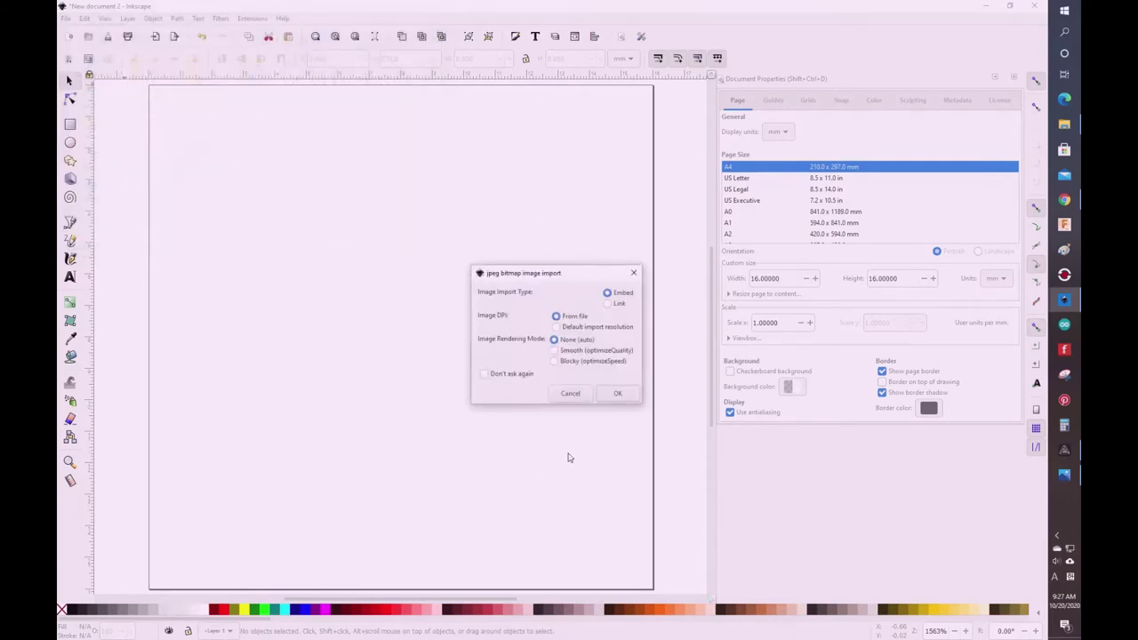
left_click(618, 393)
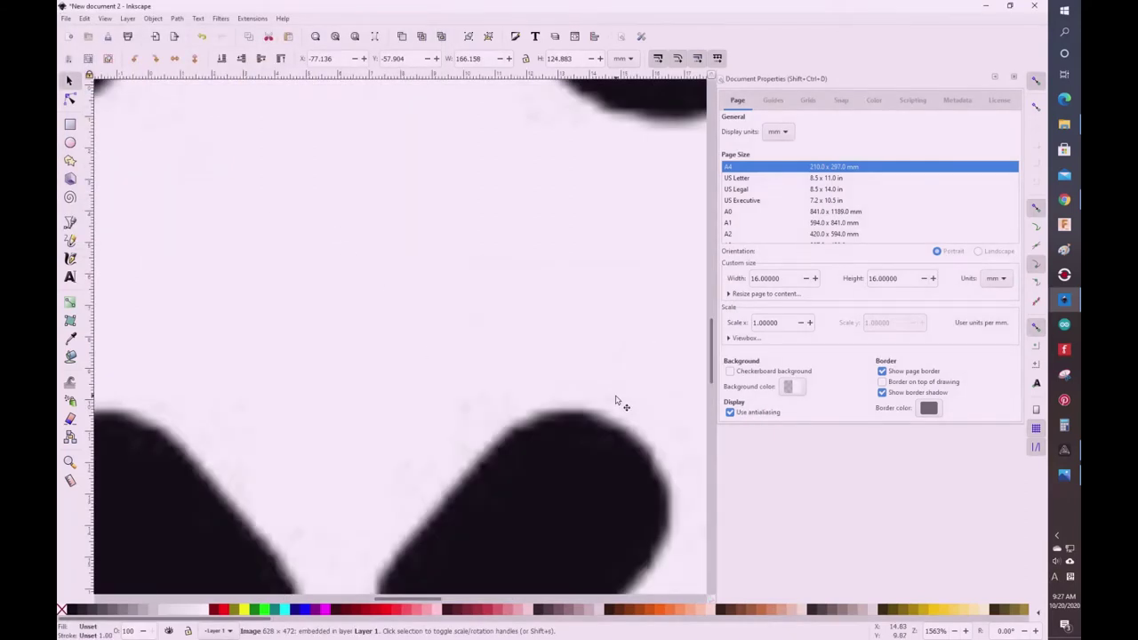
Step: Lock the monkey image's proportions and set its width to 12 mm
key("3")
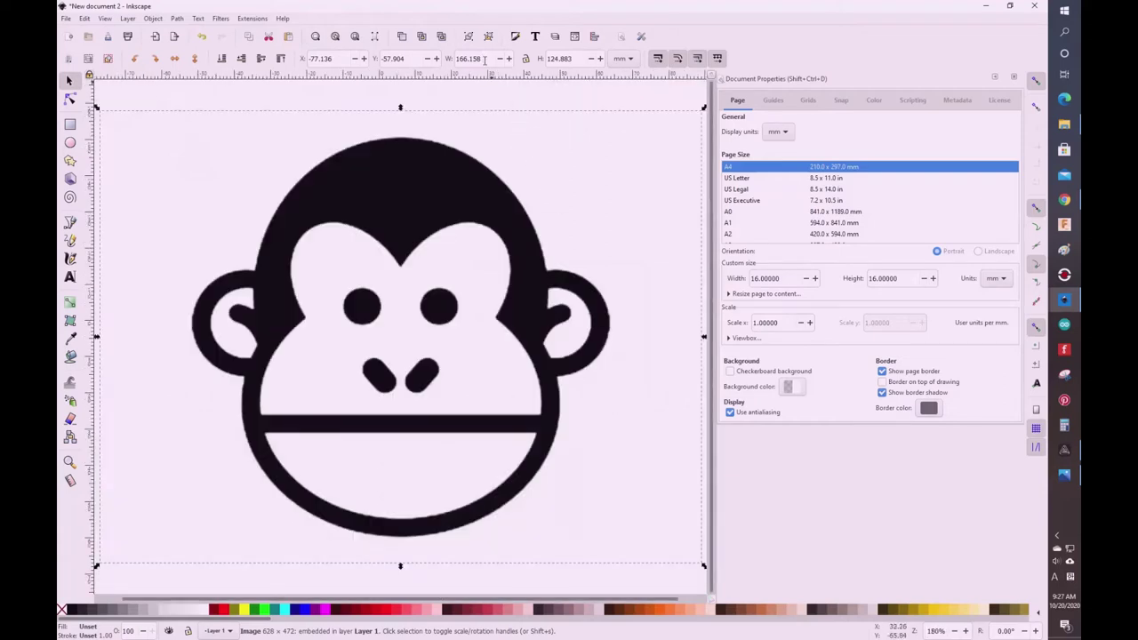
left_click(526, 59)
left_click_drag(505, 59, 444, 60)
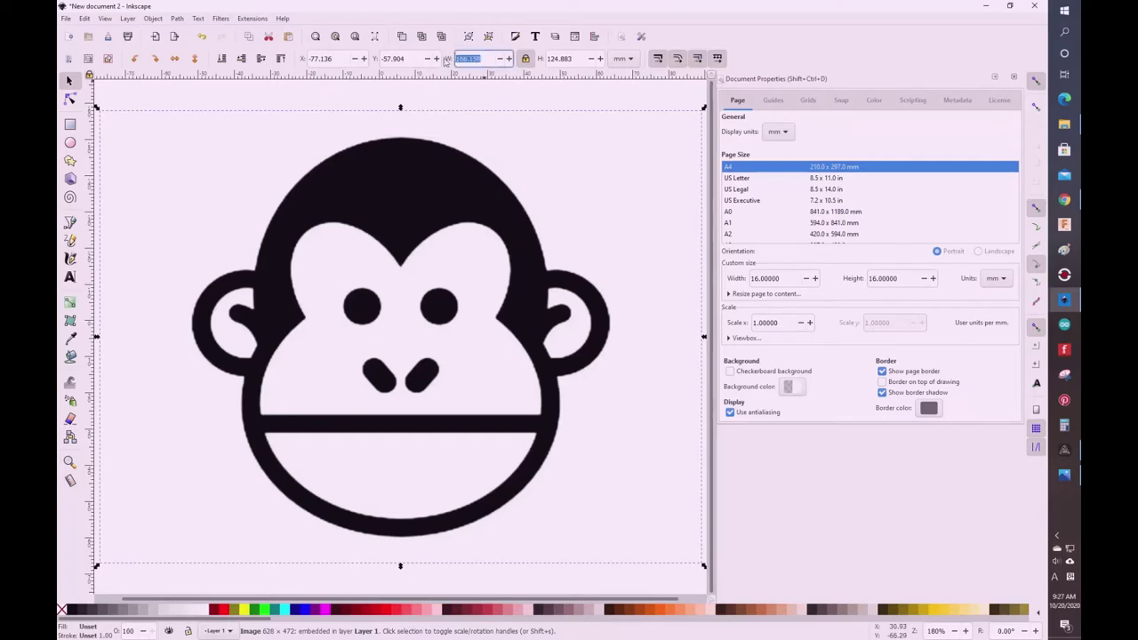
type("12")
key("Return")
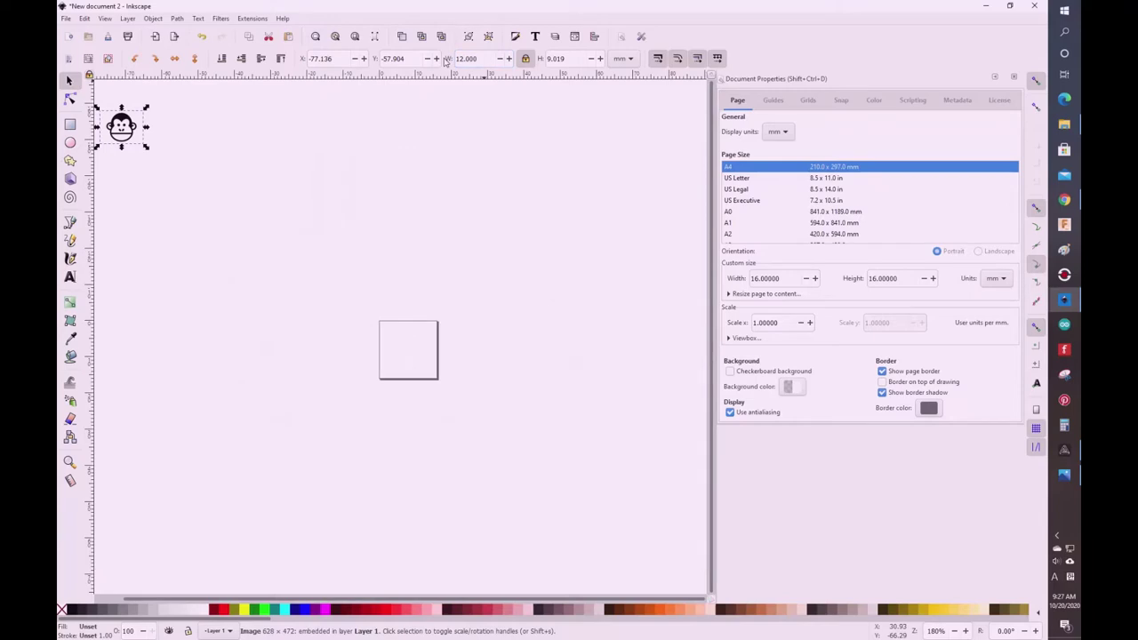
Step: Centre the monkey image horizontally and vertically relative to the page
left_click(154, 20)
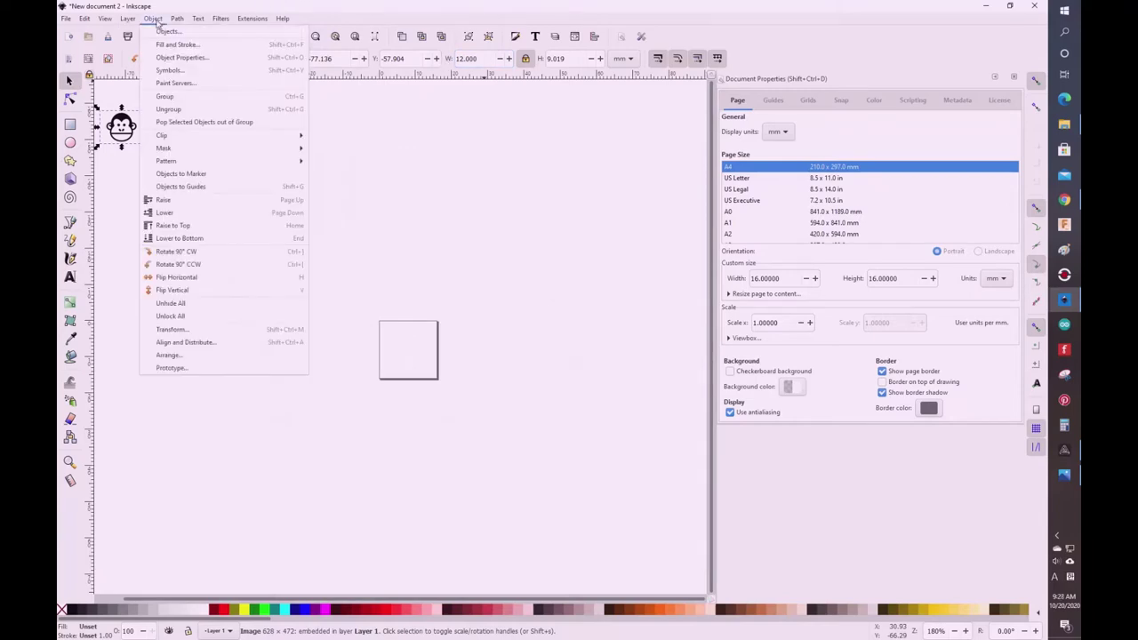
left_click(214, 344)
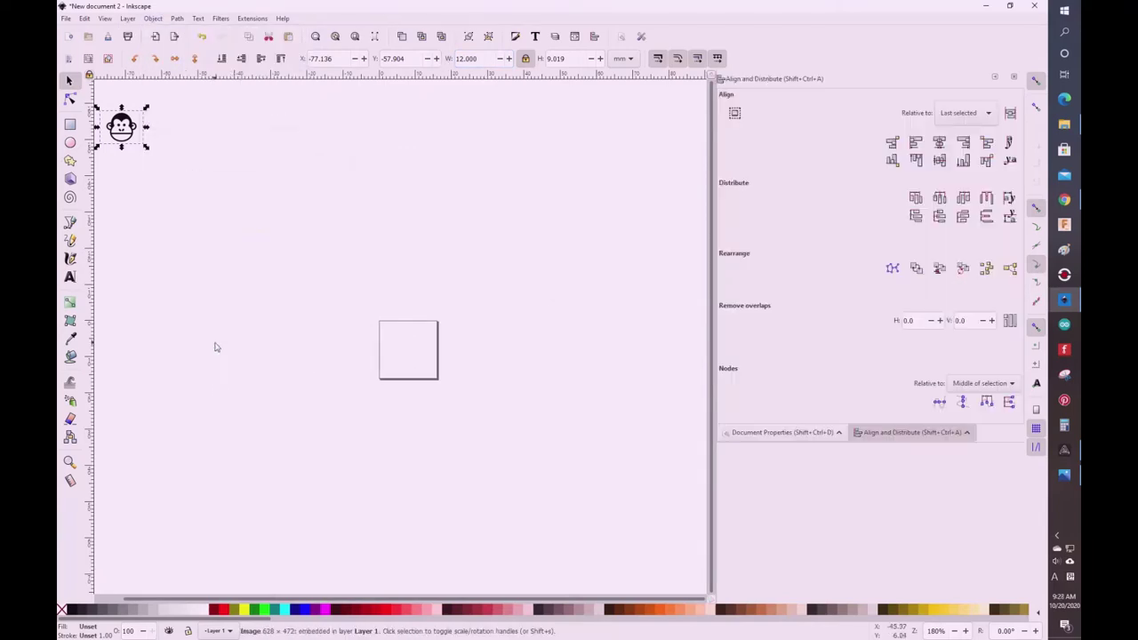
left_click(984, 116)
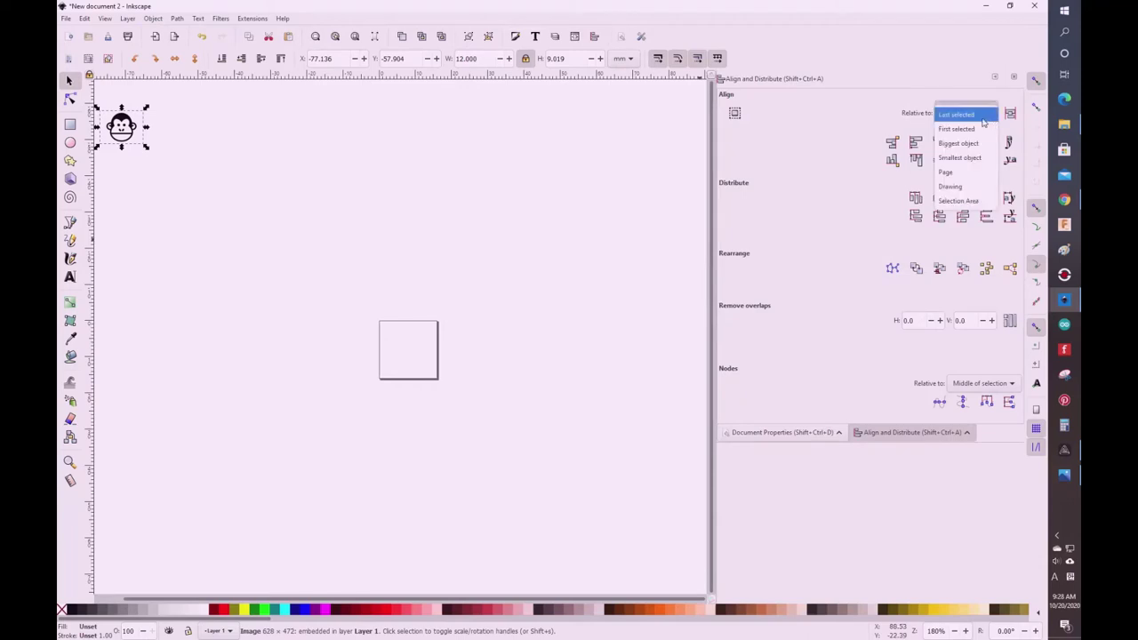
left_click(969, 173)
left_click(940, 142)
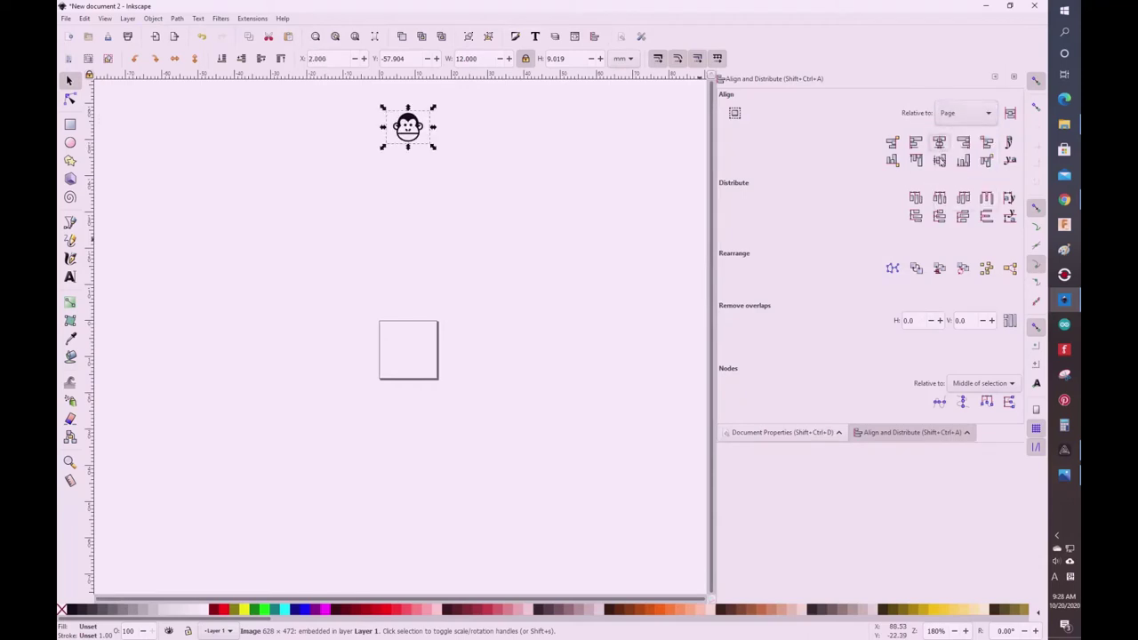
left_click(940, 160)
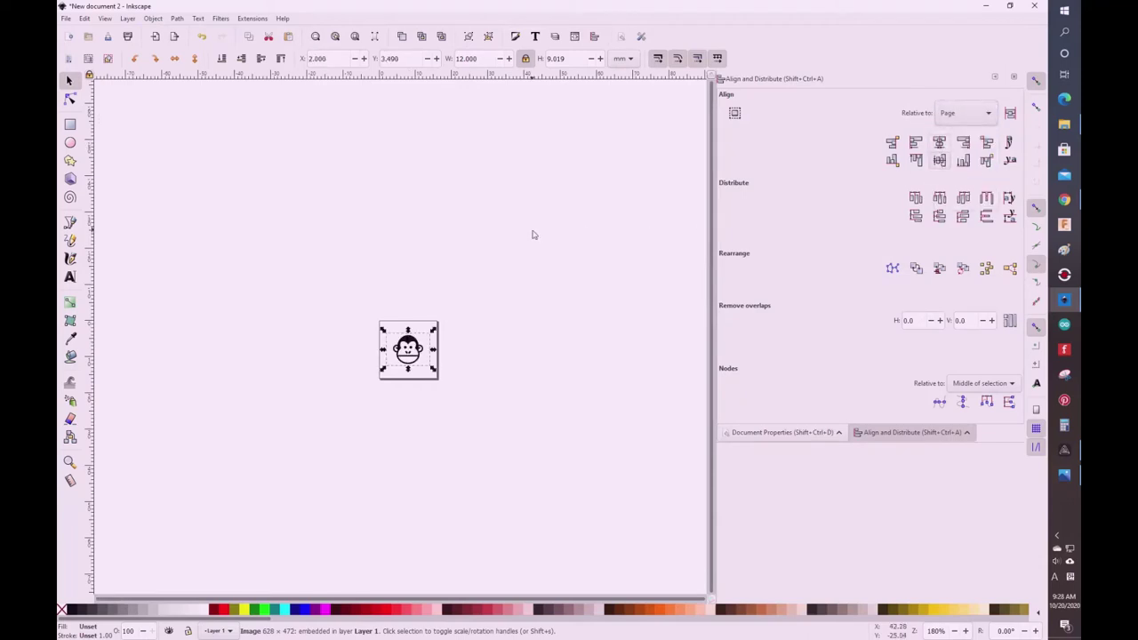
key("5")
left_click(672, 256)
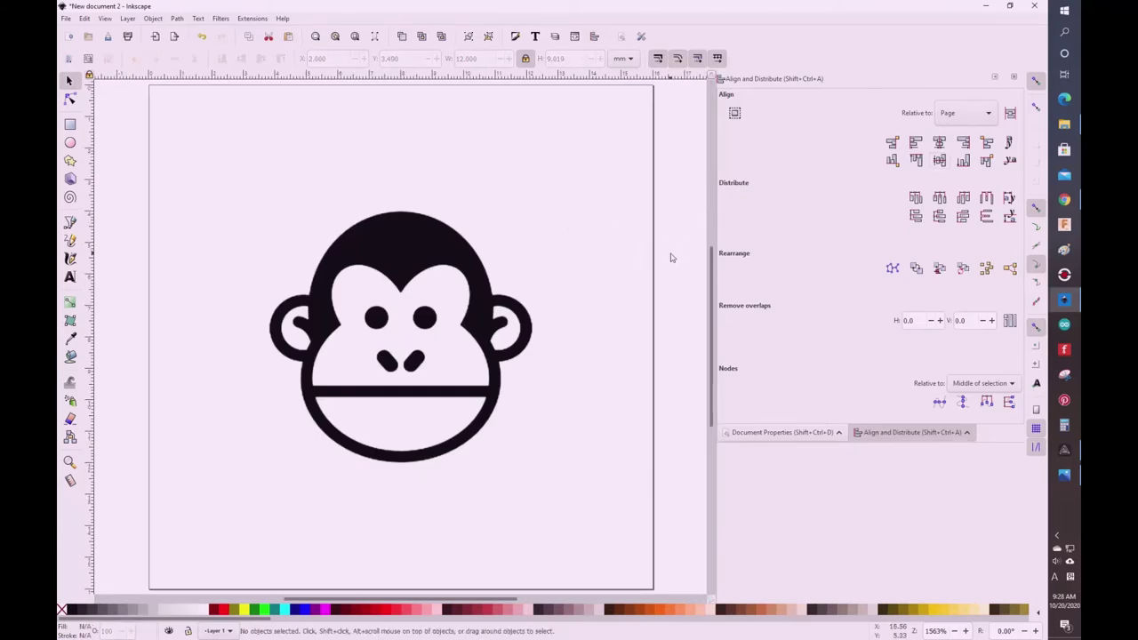
left_click(65, 18)
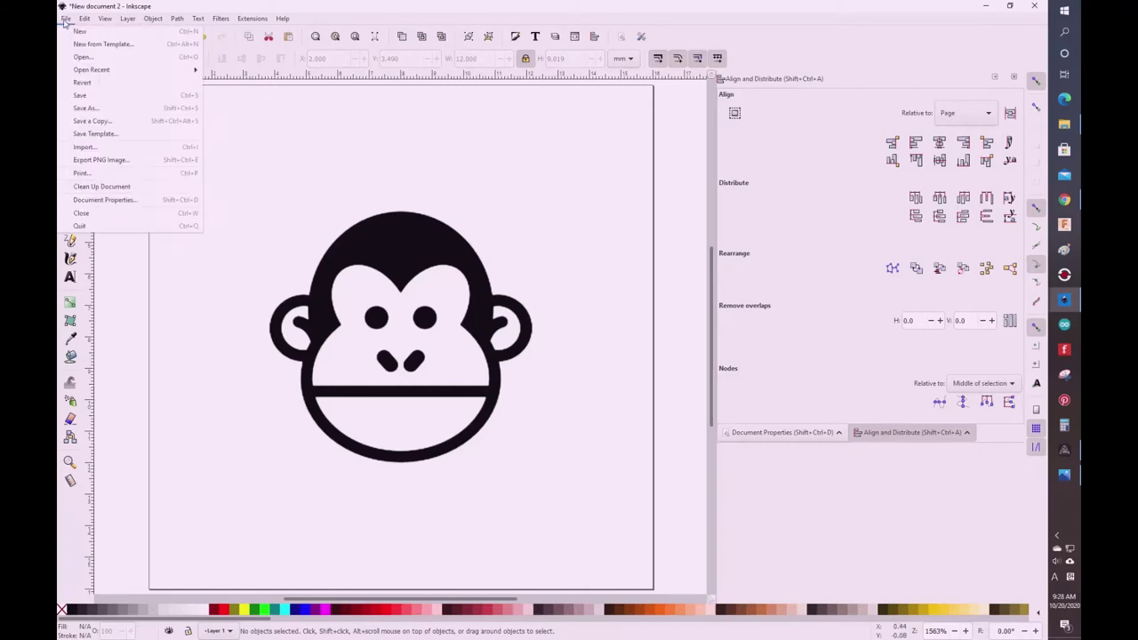
left_click(676, 218)
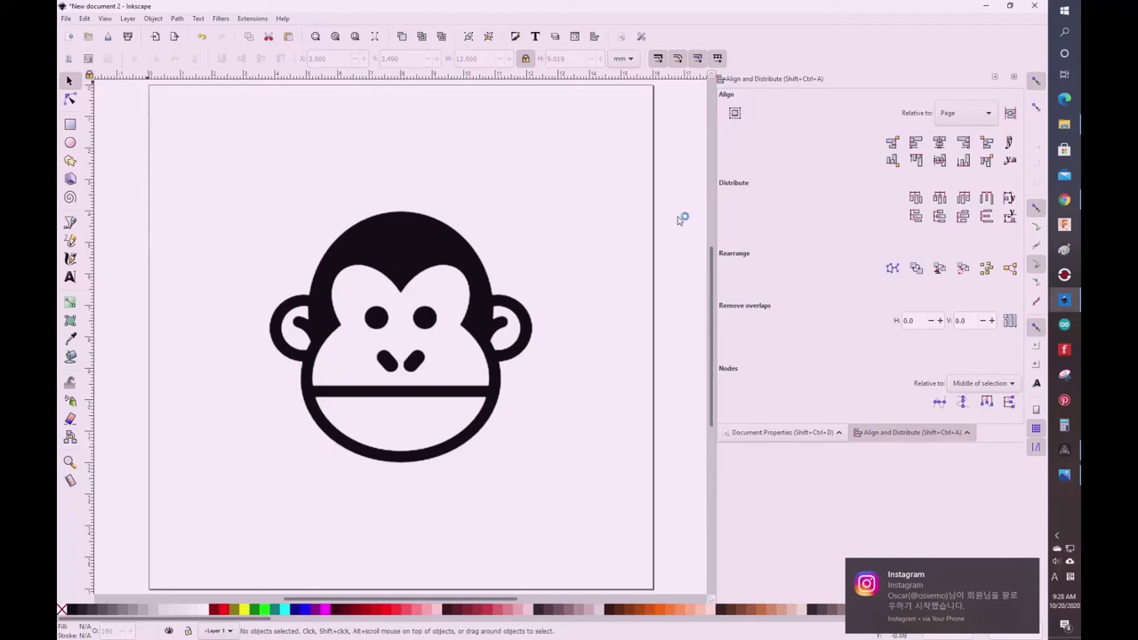
left_click(437, 257)
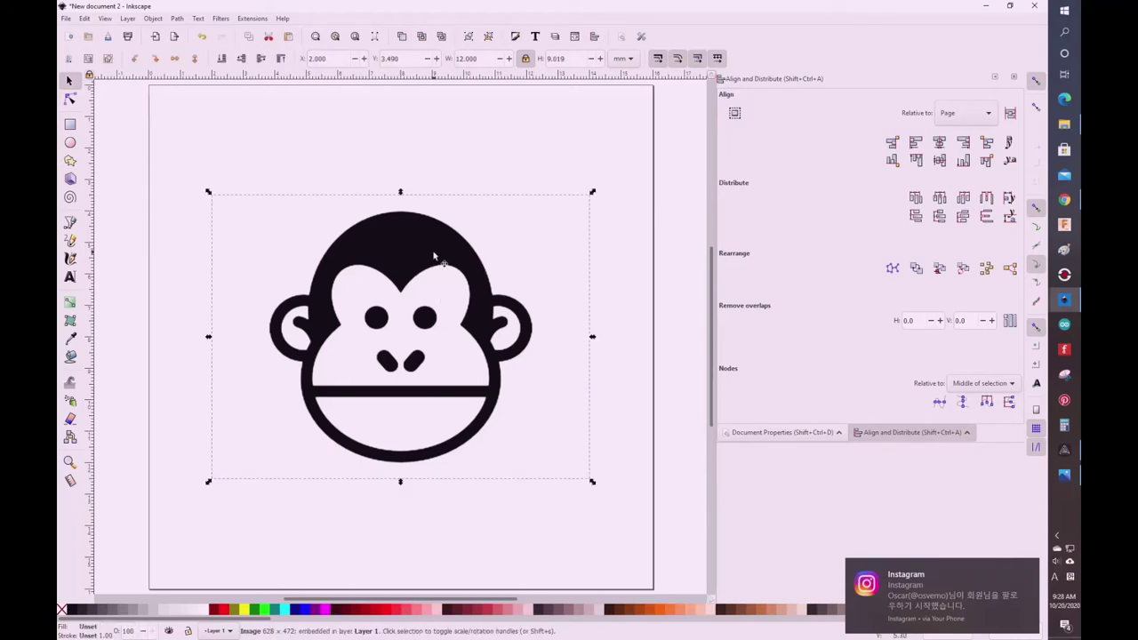
left_click(676, 328)
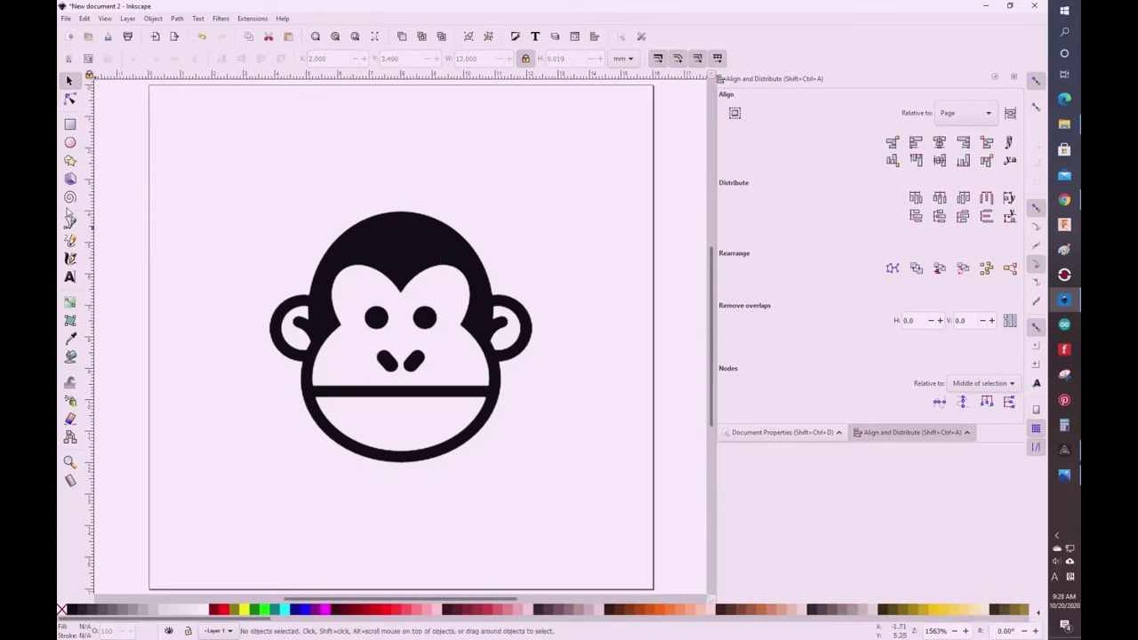
Step: Draw an ellipse around the monkey face and set both its horizontal and vertical radii to 8 mm
left_click(70, 142)
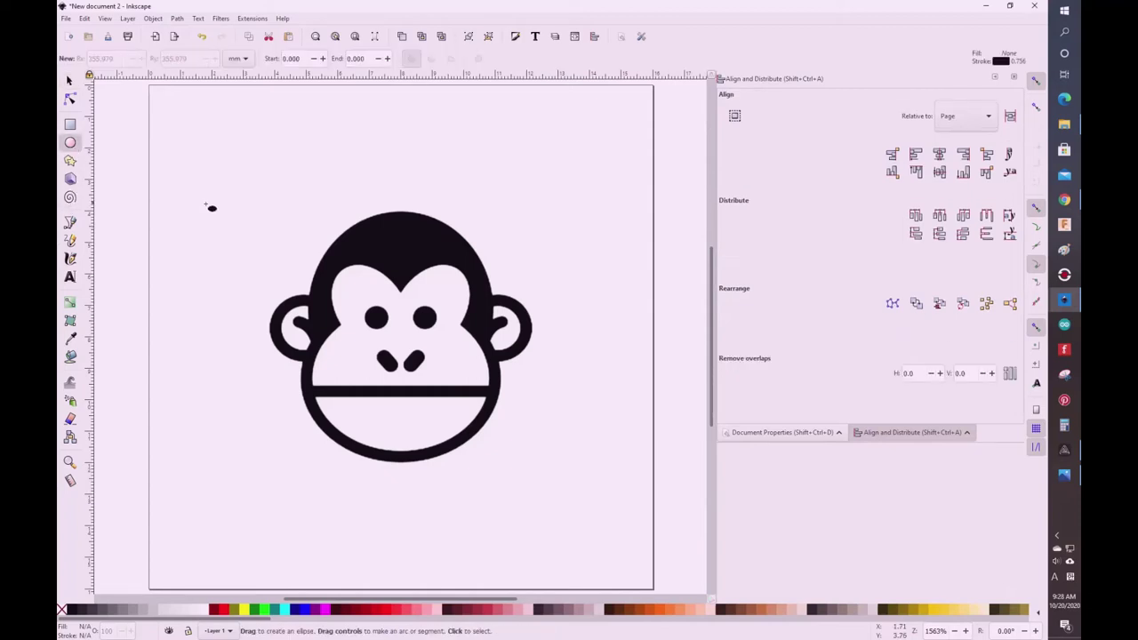
left_click_drag(219, 186, 559, 510)
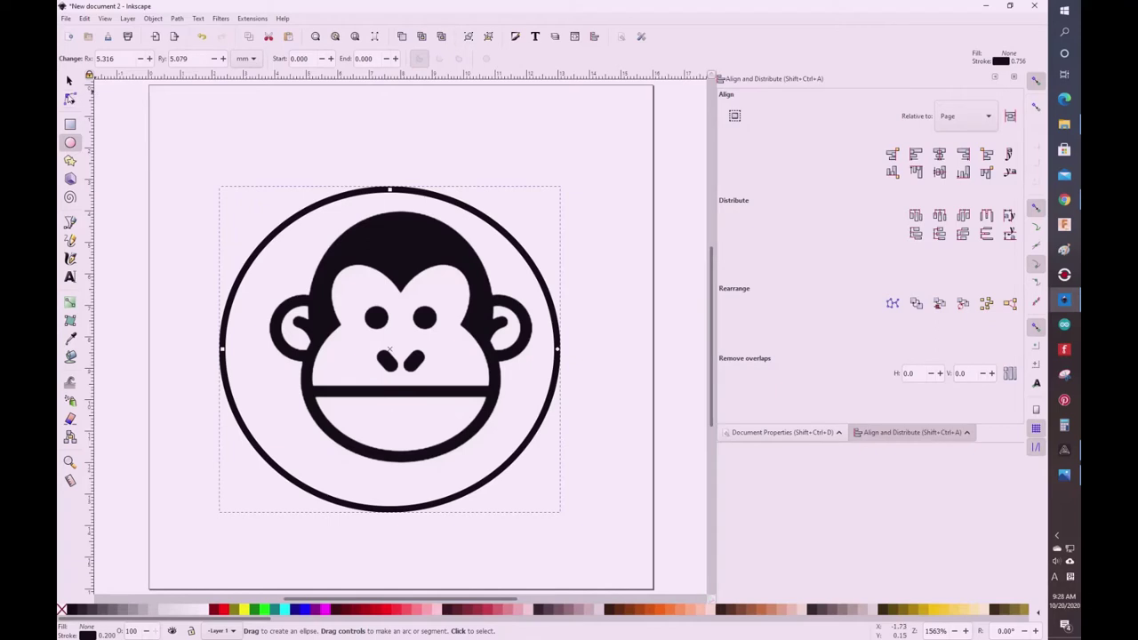
double_click(121, 60)
type("8")
double_click(169, 58)
type("8")
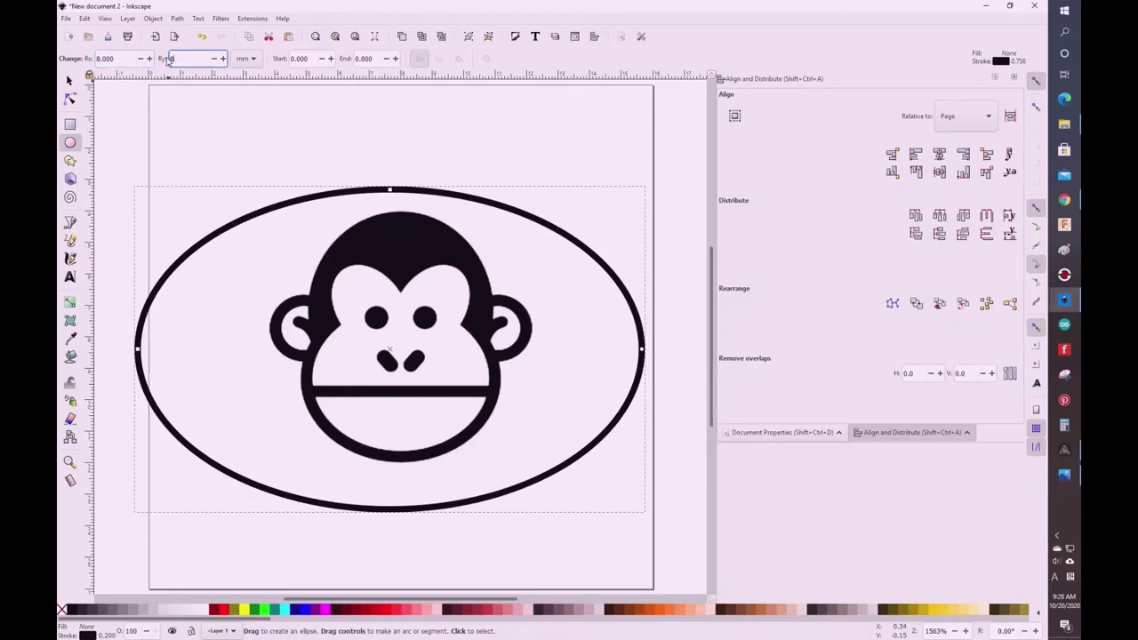
key("Return")
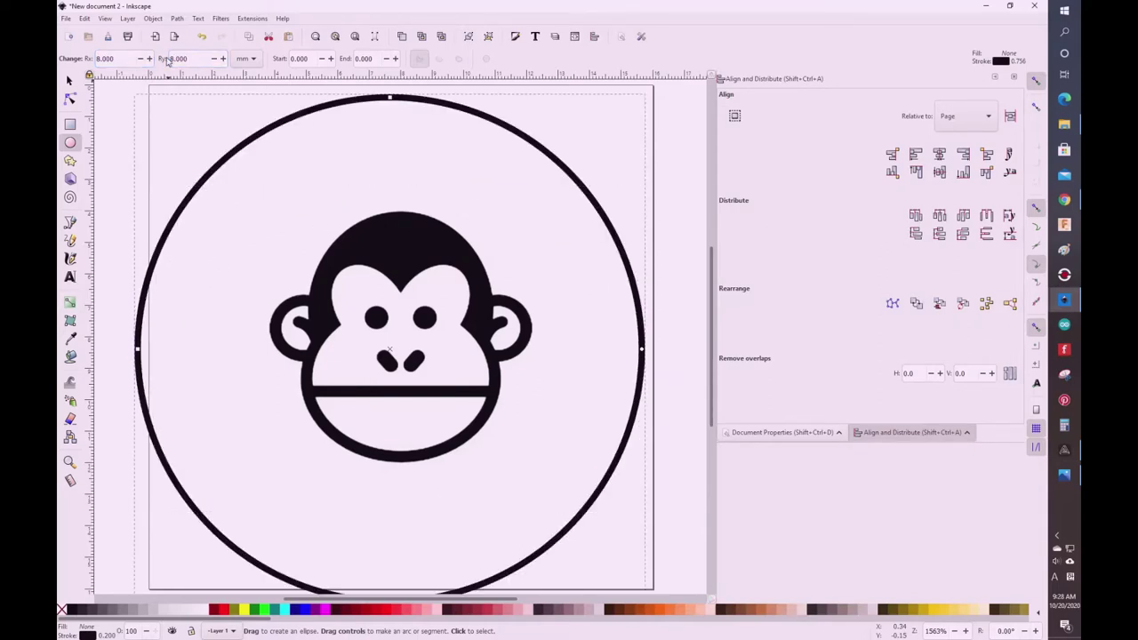
Step: Centre the circle horizontally and vertically relative to the page
left_click(69, 82)
left_click(940, 154)
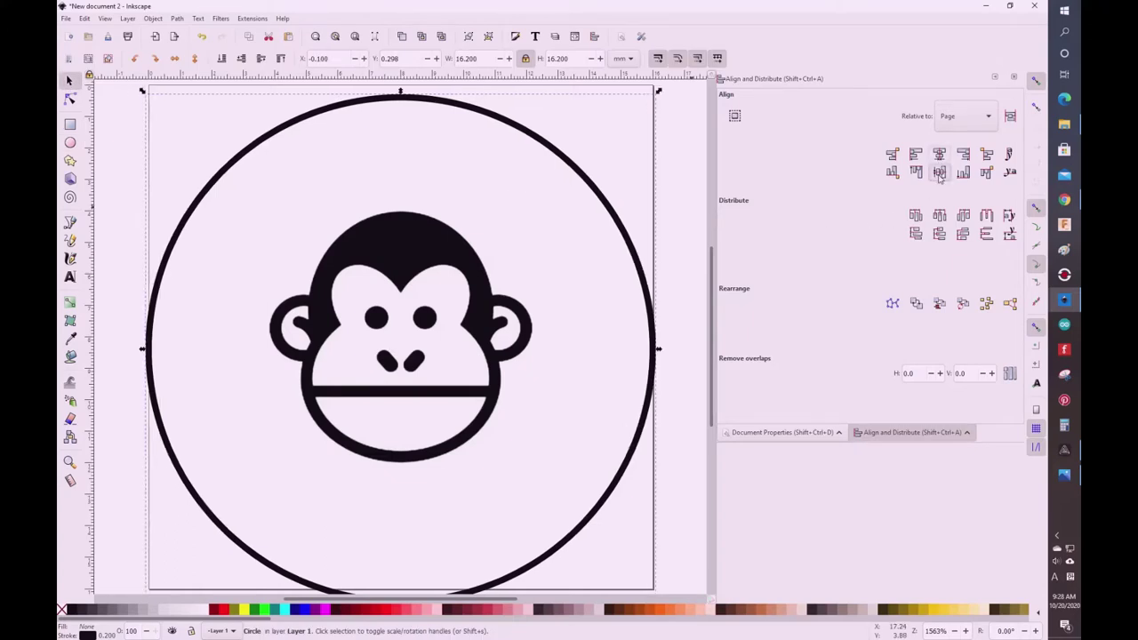
left_click(940, 173)
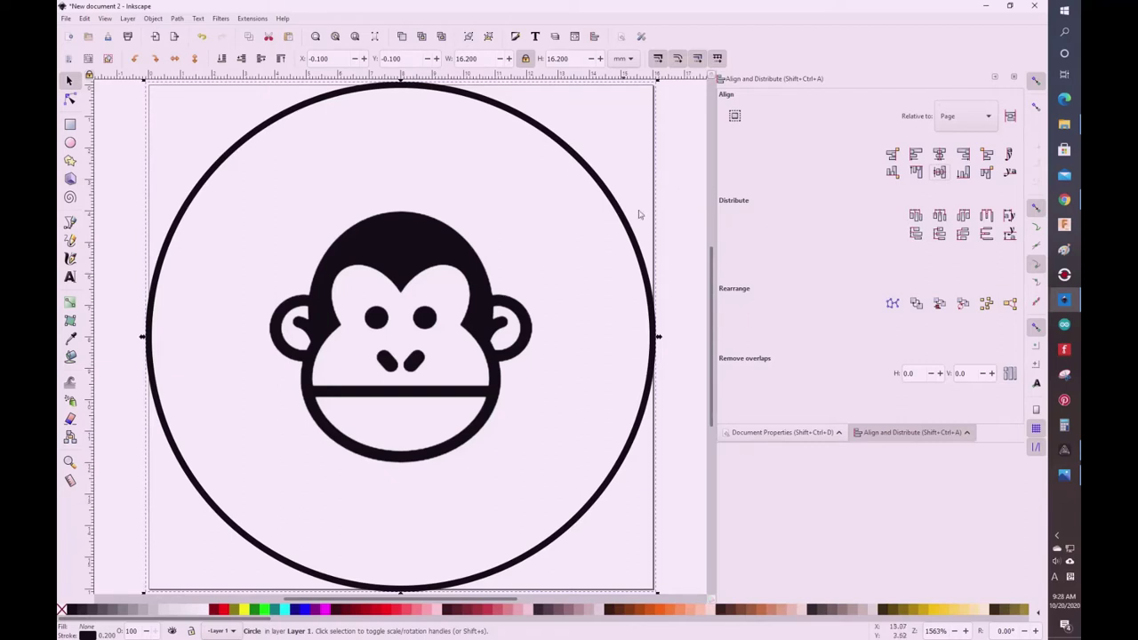
Step: Remove the circle's stroke paint in the Fill and Stroke settings
left_click(153, 17)
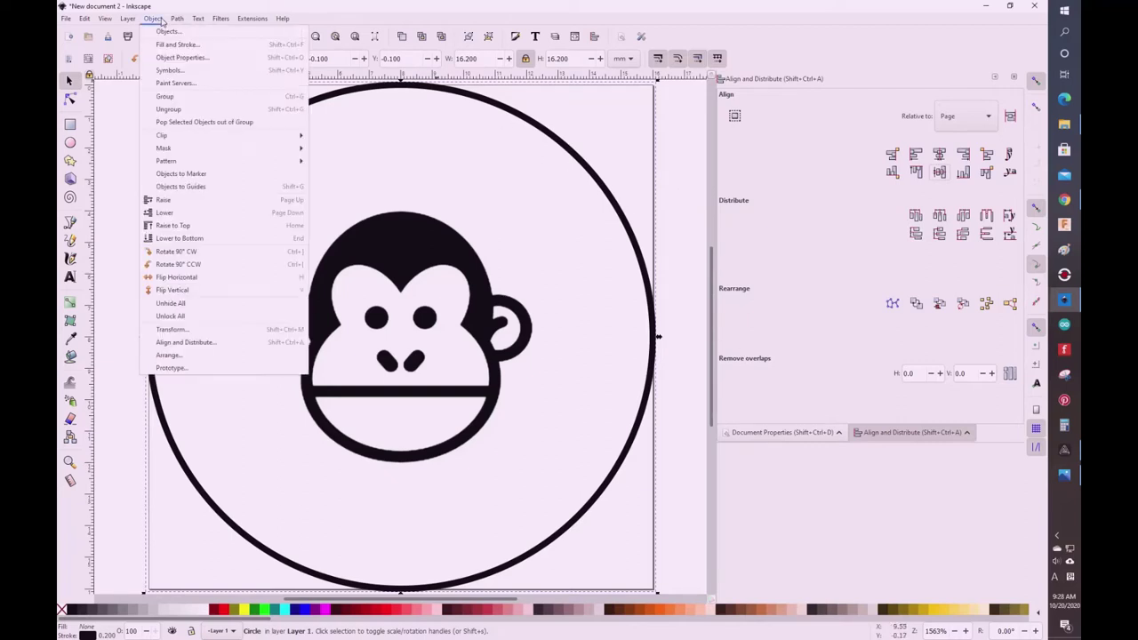
left_click(174, 42)
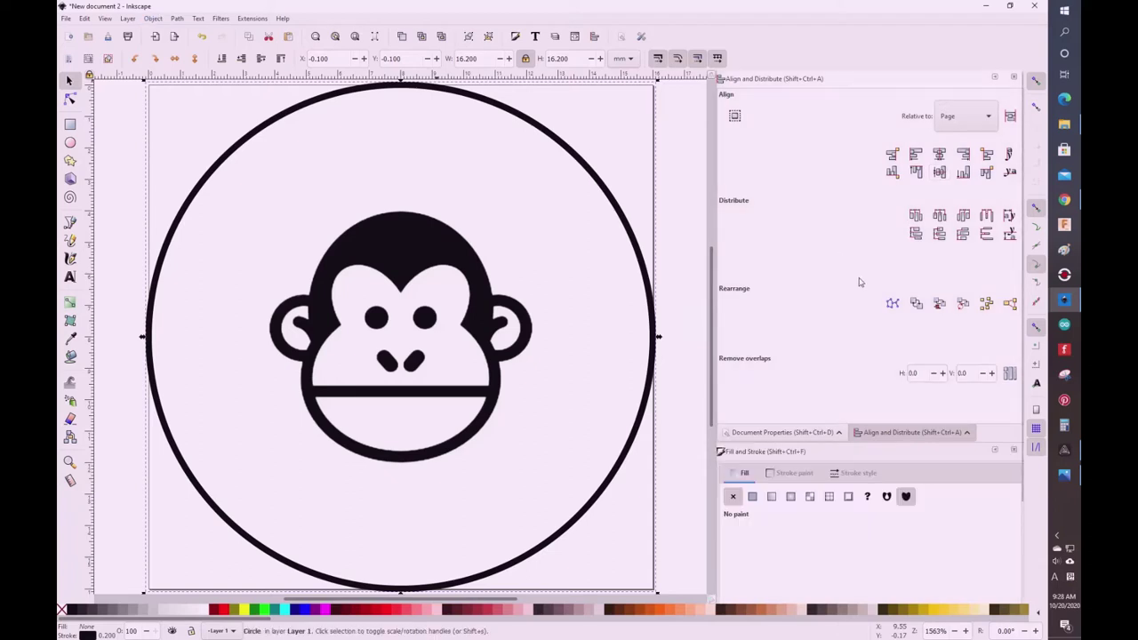
left_click(996, 78)
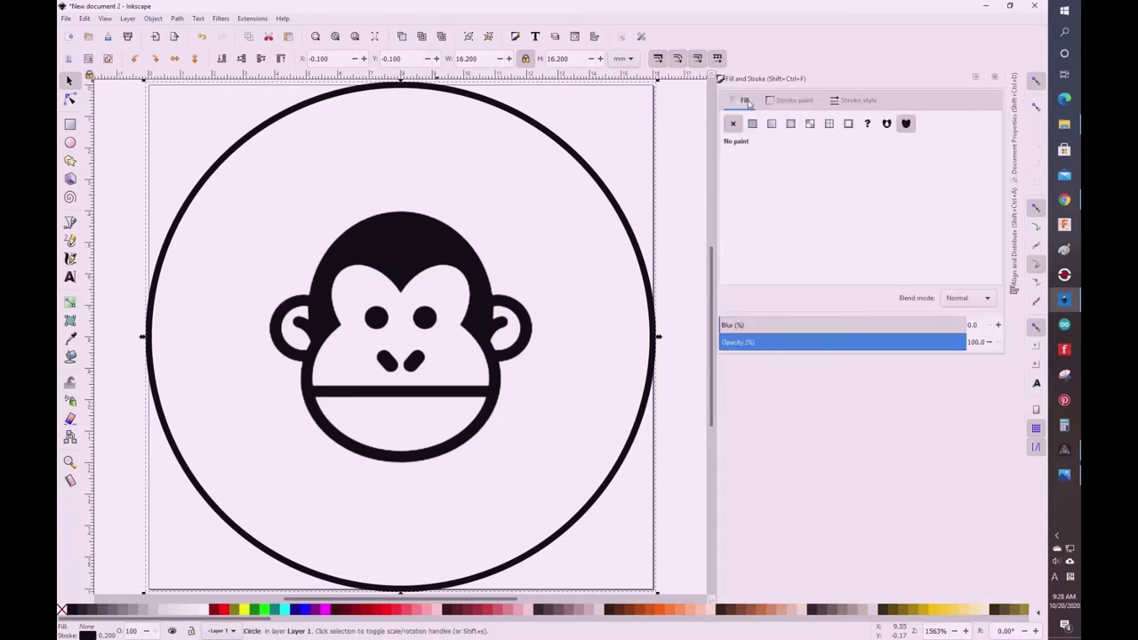
left_click(790, 102)
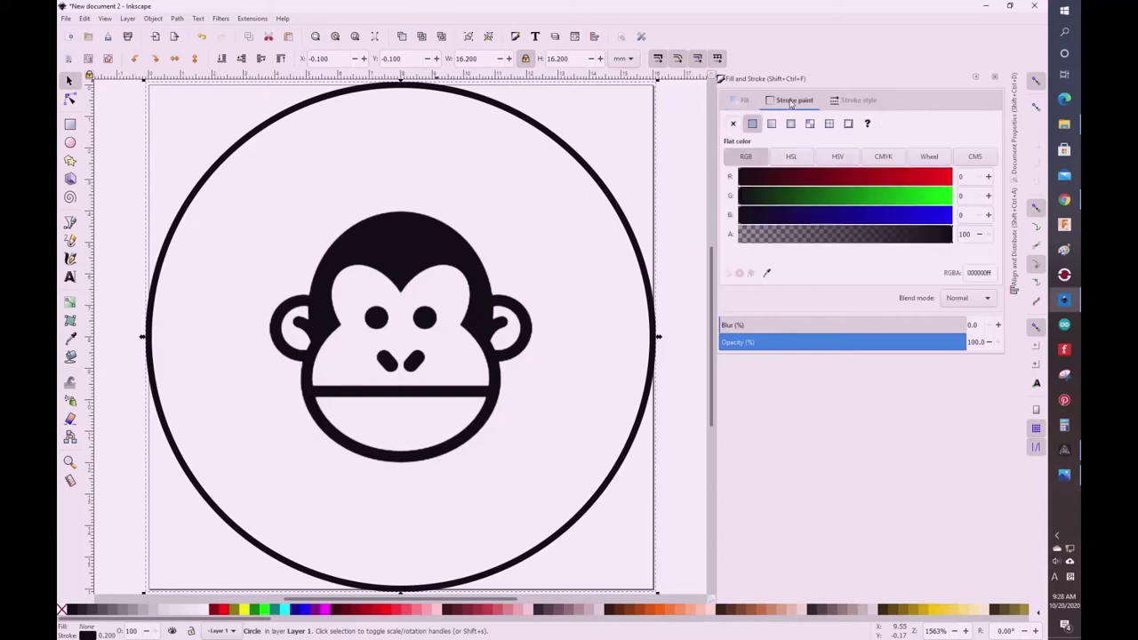
left_click(733, 123)
Step: Give the circle a flat white fill with red, green and blue all set to 255
left_click(745, 100)
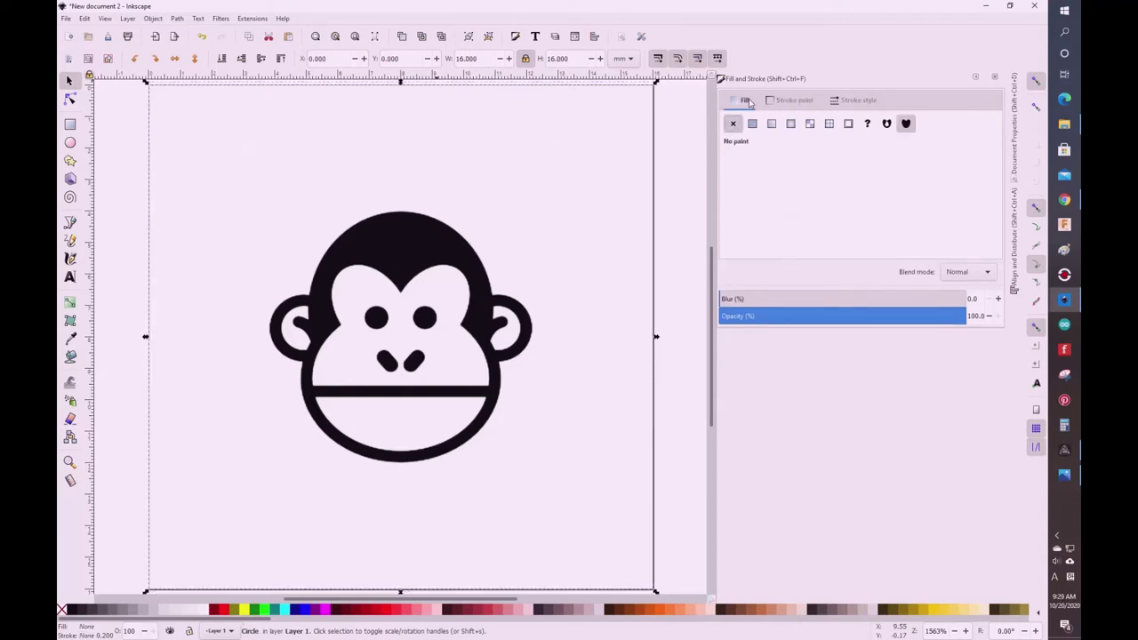
left_click(752, 123)
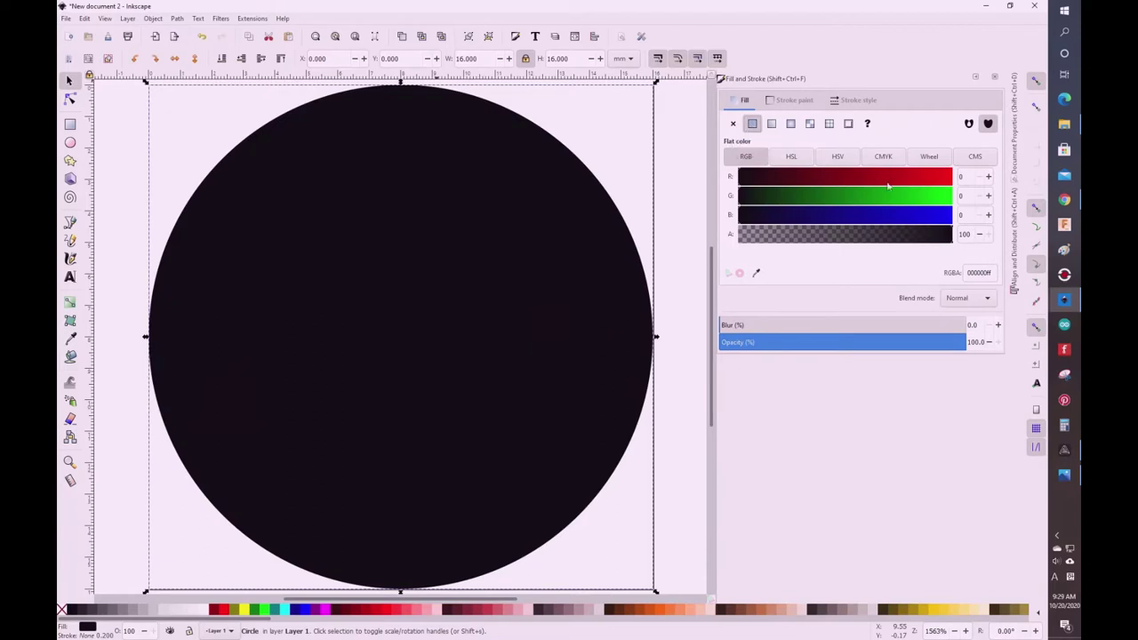
left_click(950, 177)
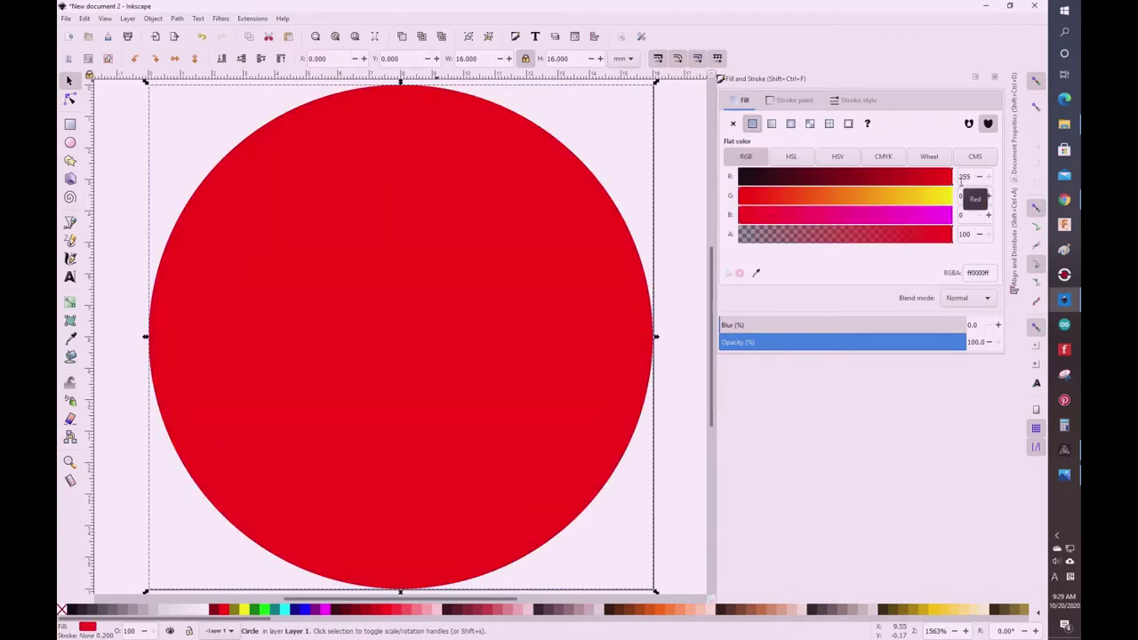
left_click(941, 196)
left_click(954, 197)
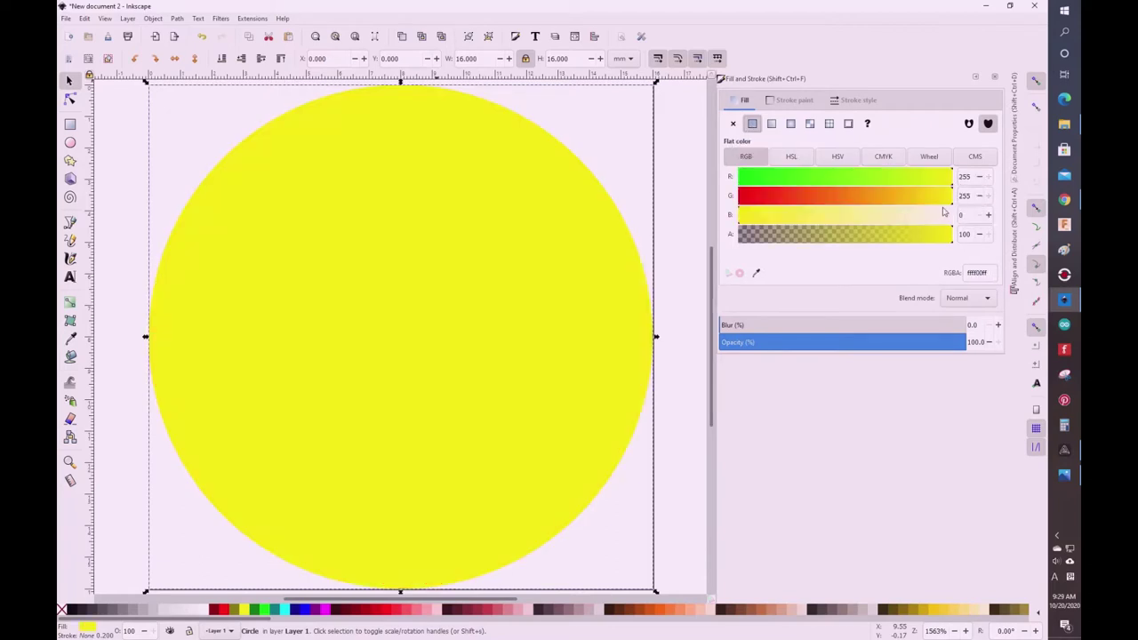
left_click(951, 215)
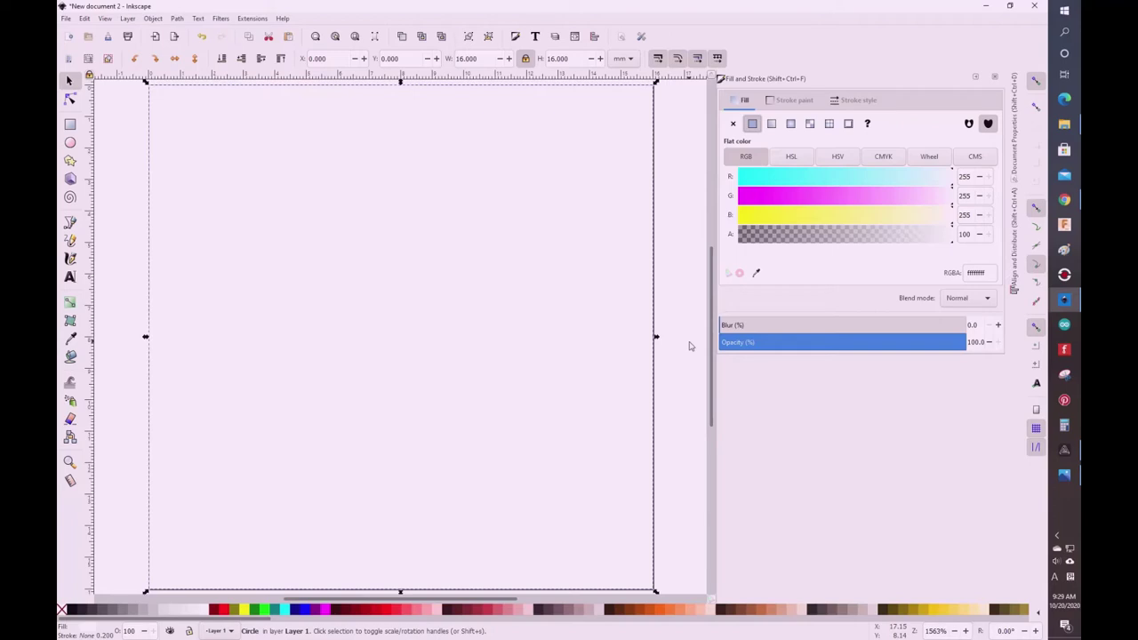
Step: Select the white circle together with the monkey image and group the two objects
key("minus")
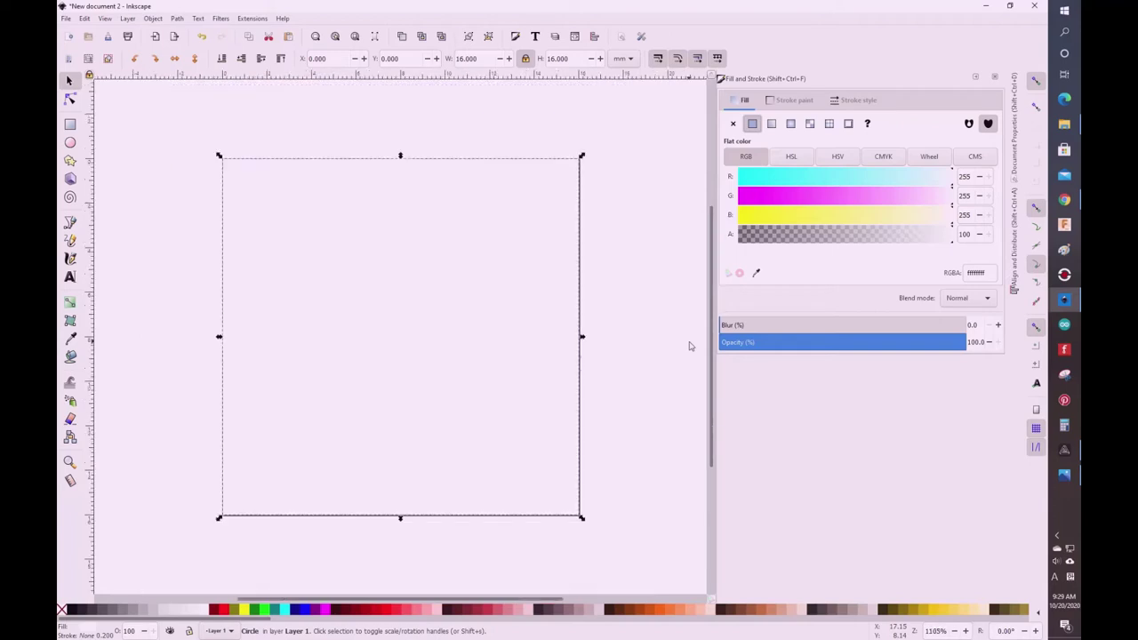
key("minus")
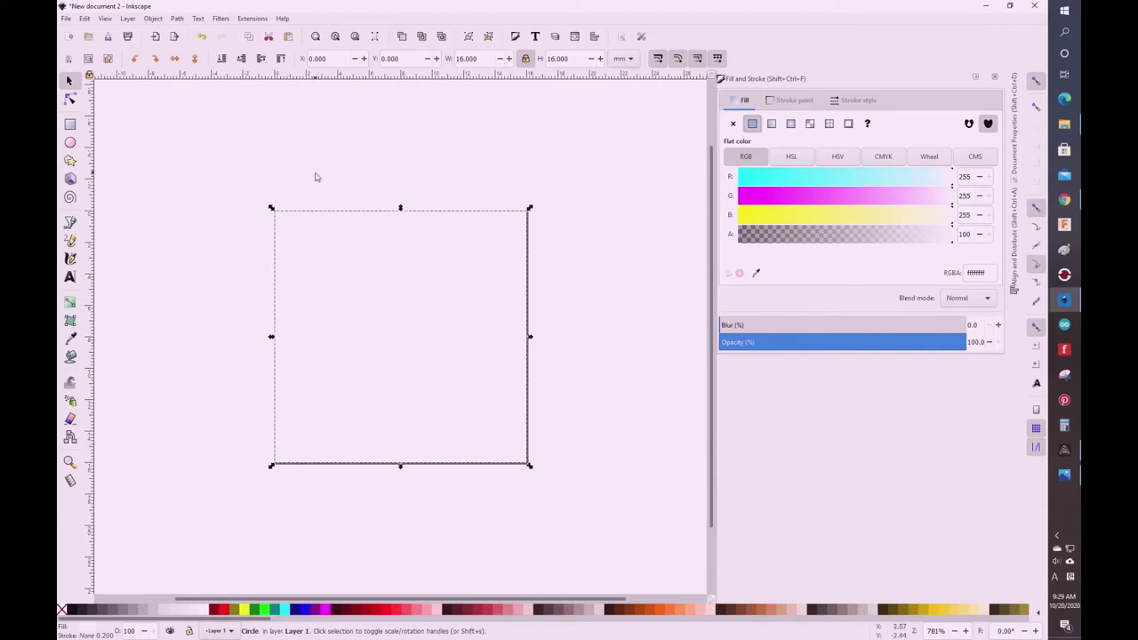
left_click_drag(242, 228, 590, 435)
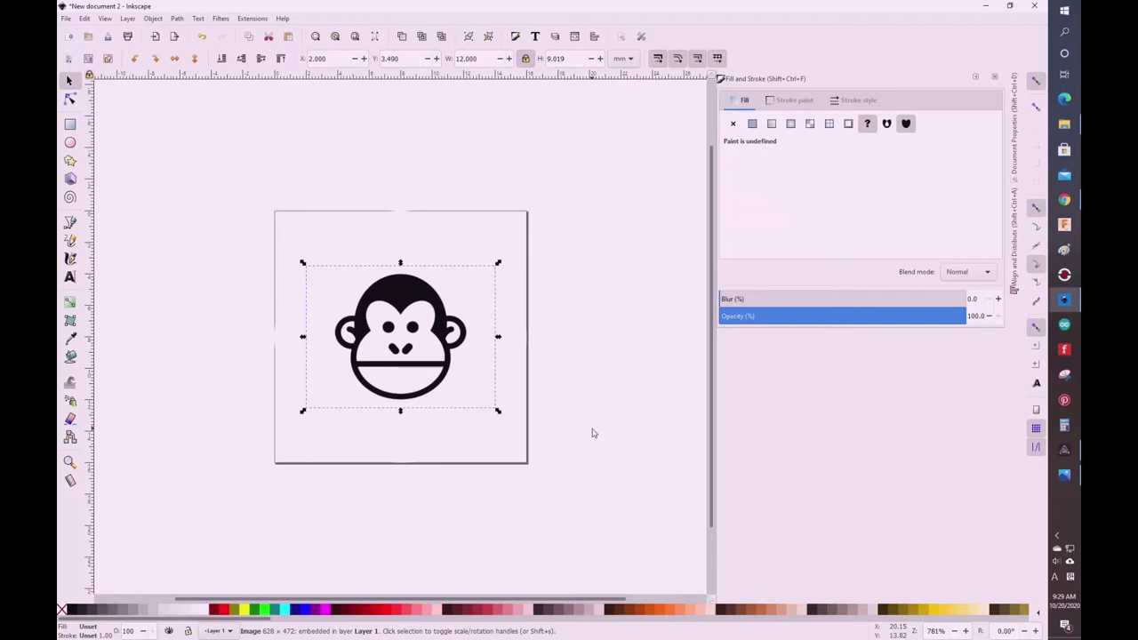
left_click(593, 433)
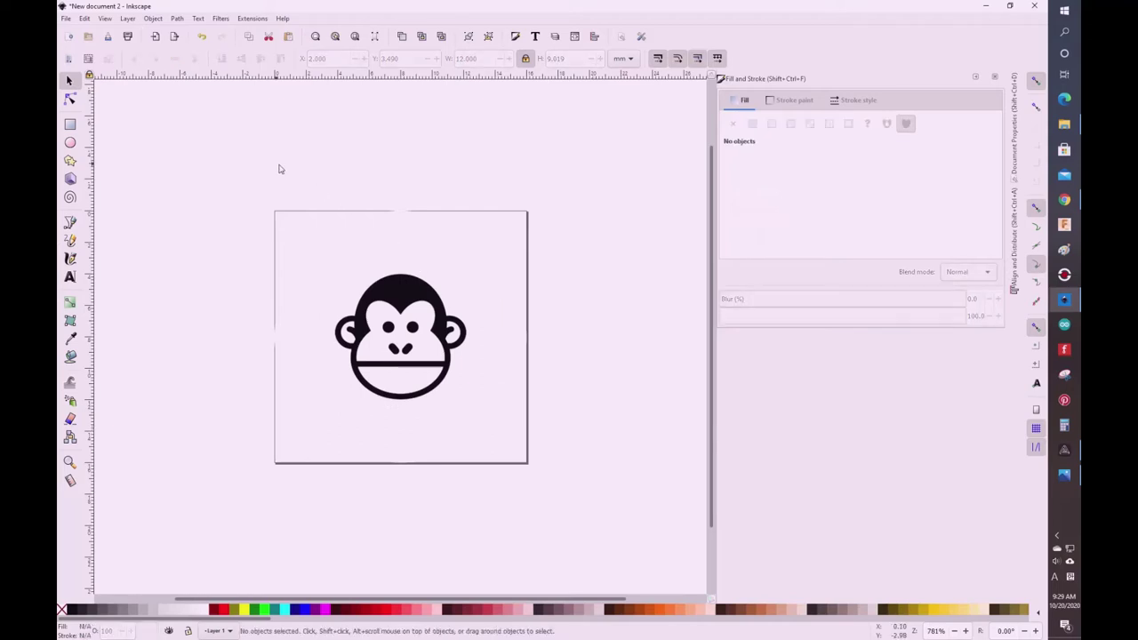
mouse_move(295, 174)
left_mouse_down()
mouse_move(521, 559)
mouse_move(510, 526)
left_mouse_up()
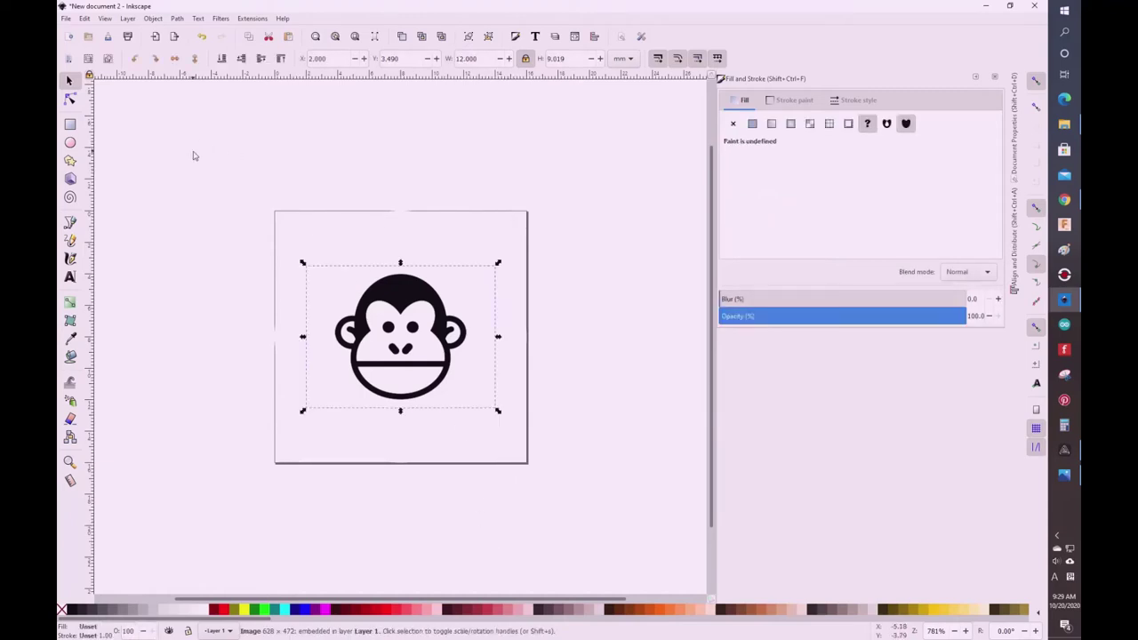
left_click_drag(193, 153, 579, 511)
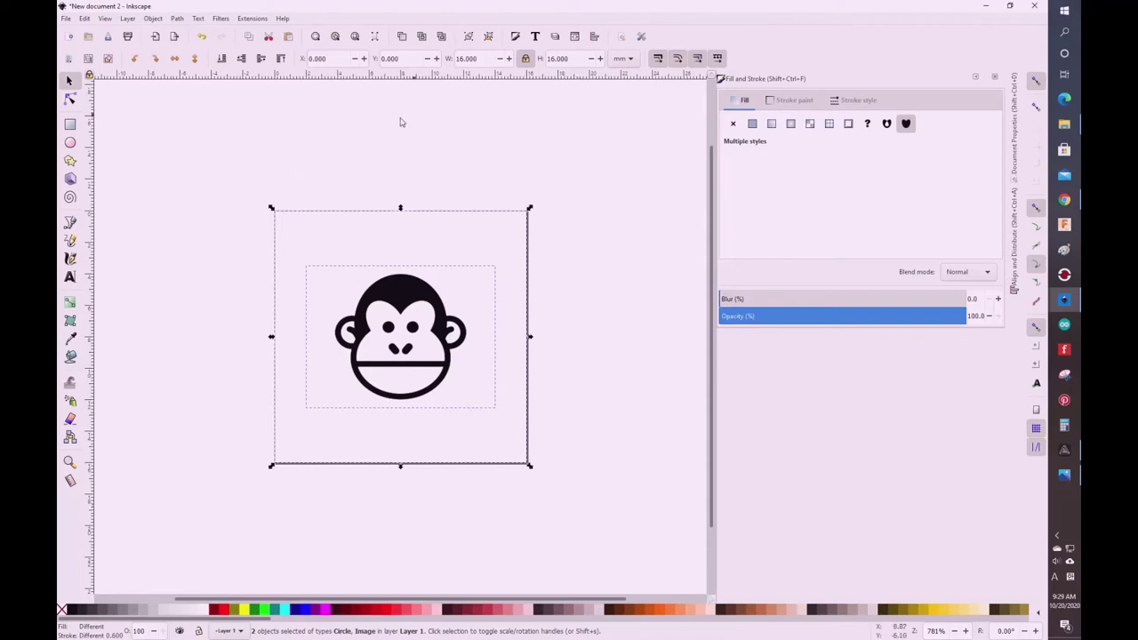
left_click(154, 18)
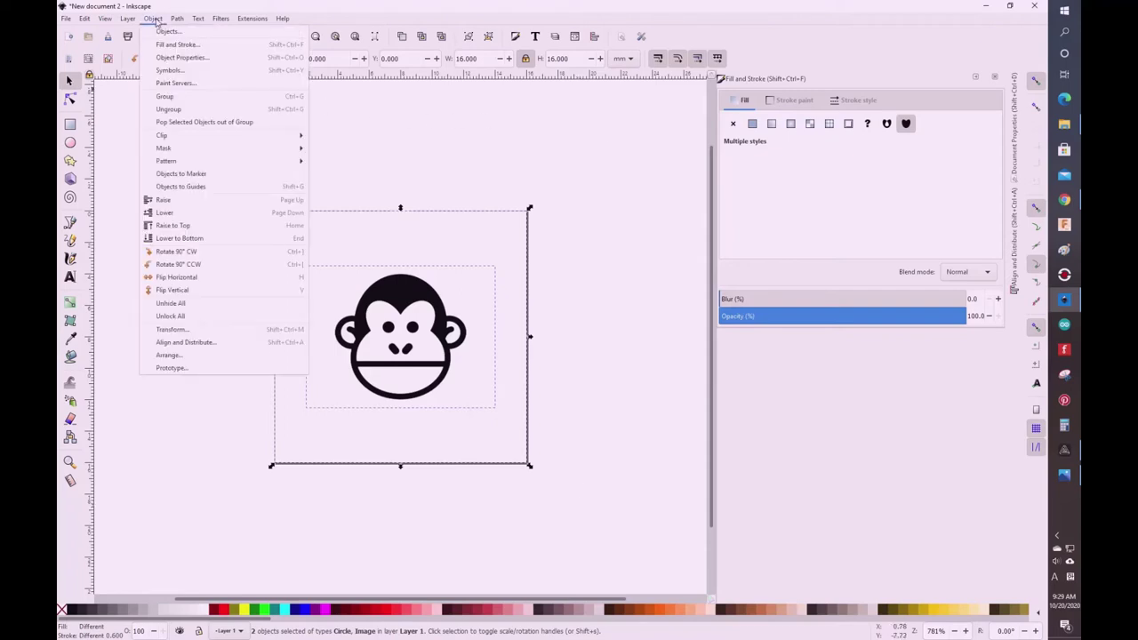
left_click(175, 98)
Step: Apply the Invert color filter to the group, inverting the red and blue channels, hue, lightness and transparency
left_click(219, 19)
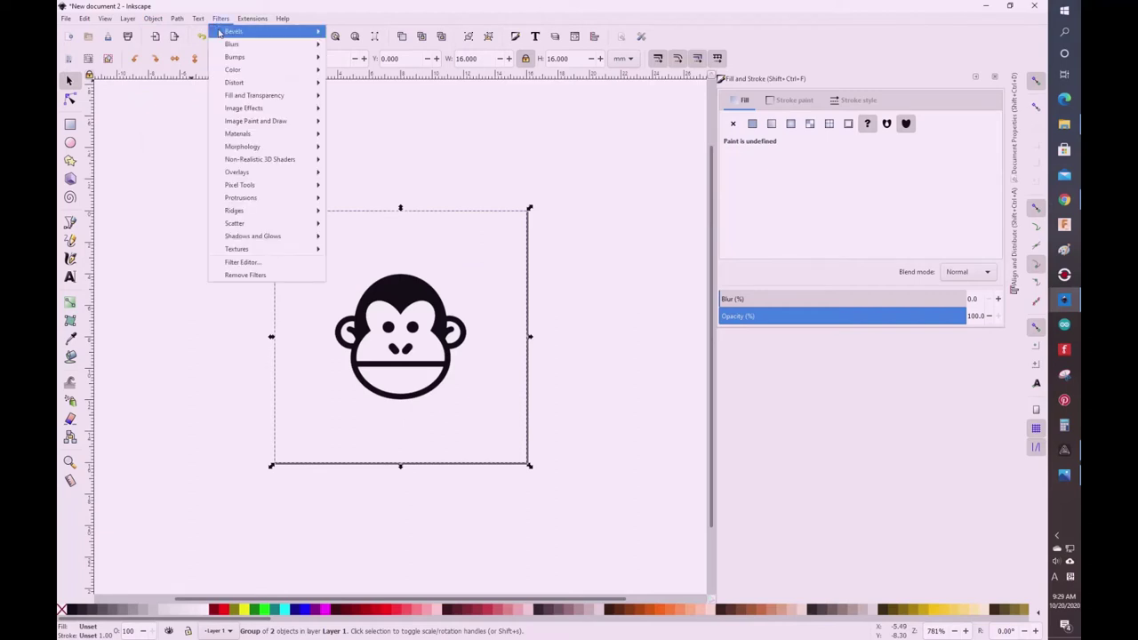
mouse_move(237, 70)
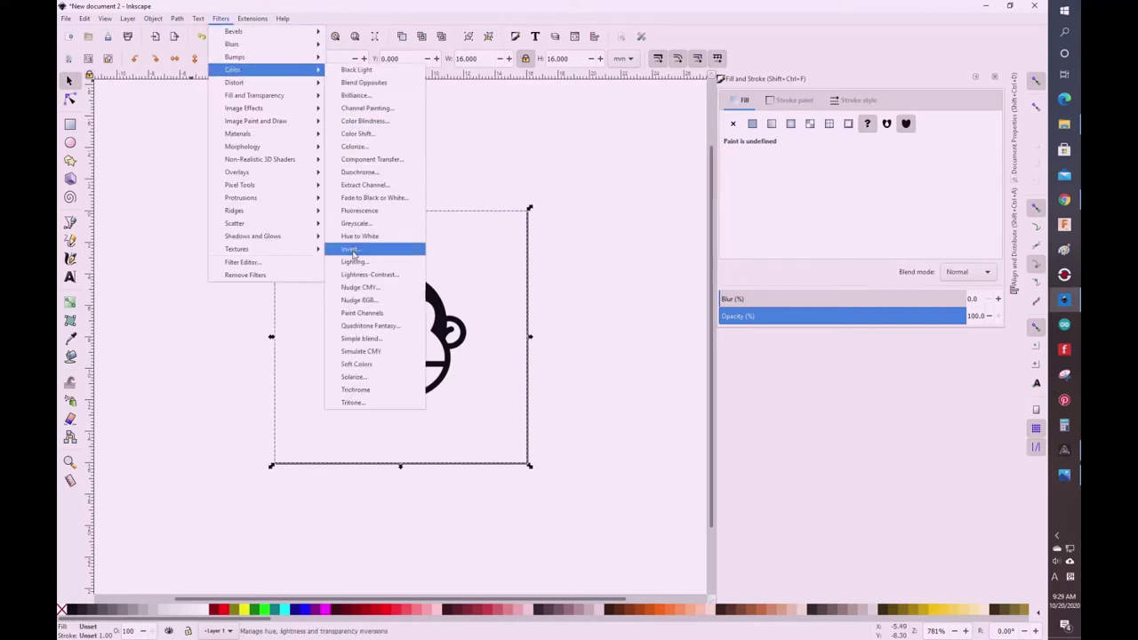
left_click(352, 250)
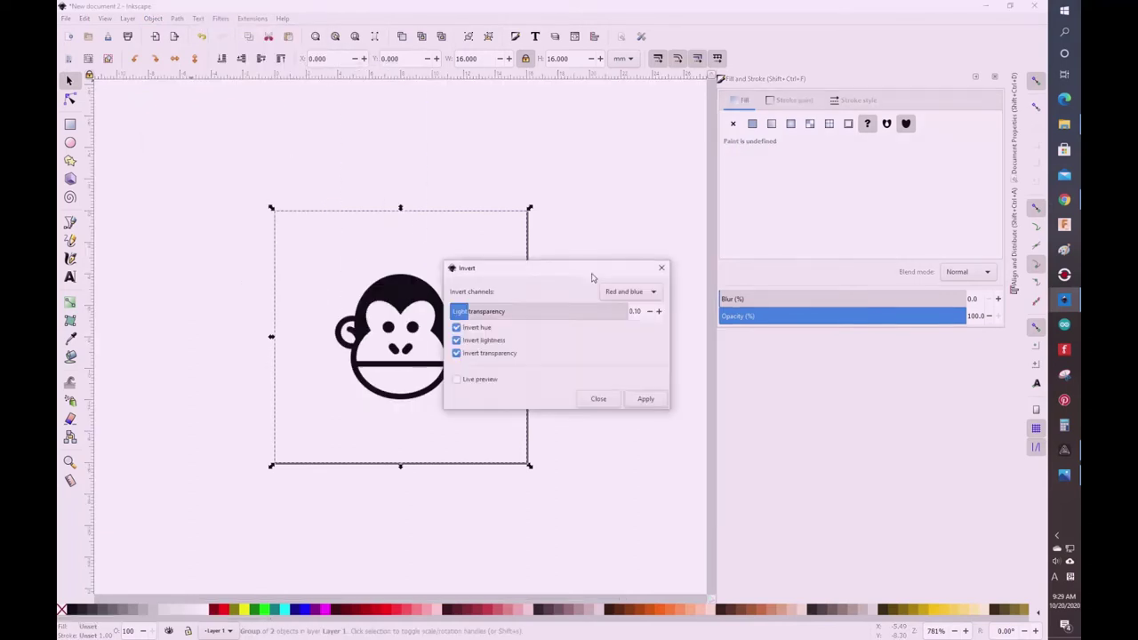
left_click(472, 383)
mouse_move(544, 270)
left_mouse_down()
mouse_move(576, 262)
mouse_move(633, 188)
left_mouse_up()
left_click(732, 317)
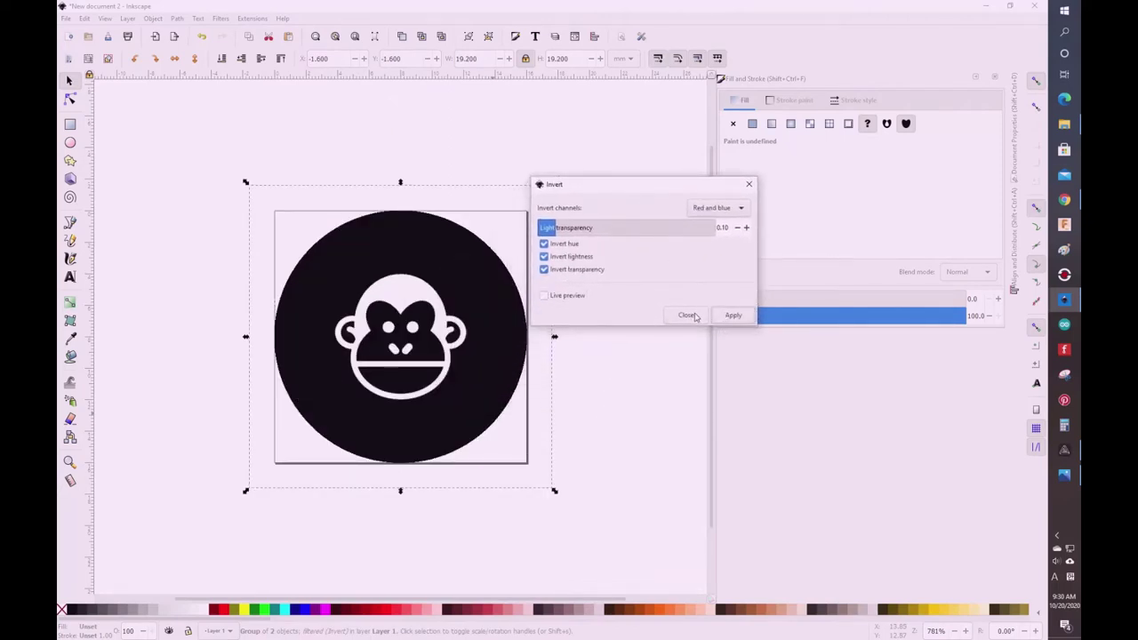
left_click(688, 316)
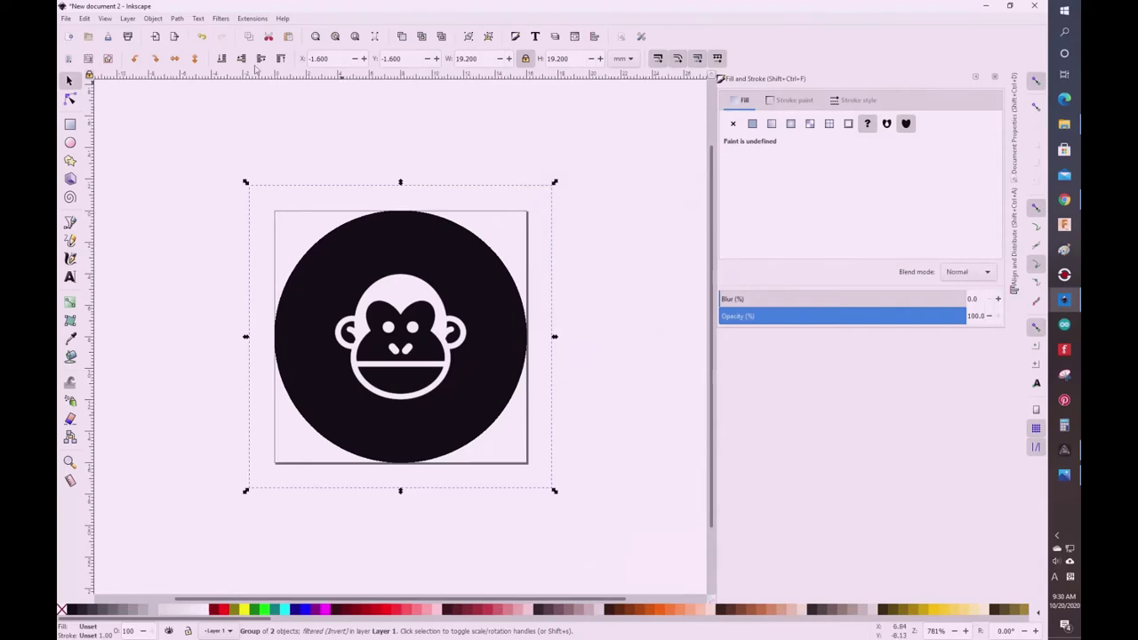
Step: Open the PNG image export settings and set the export area to the page
left_click(67, 19)
left_click(98, 162)
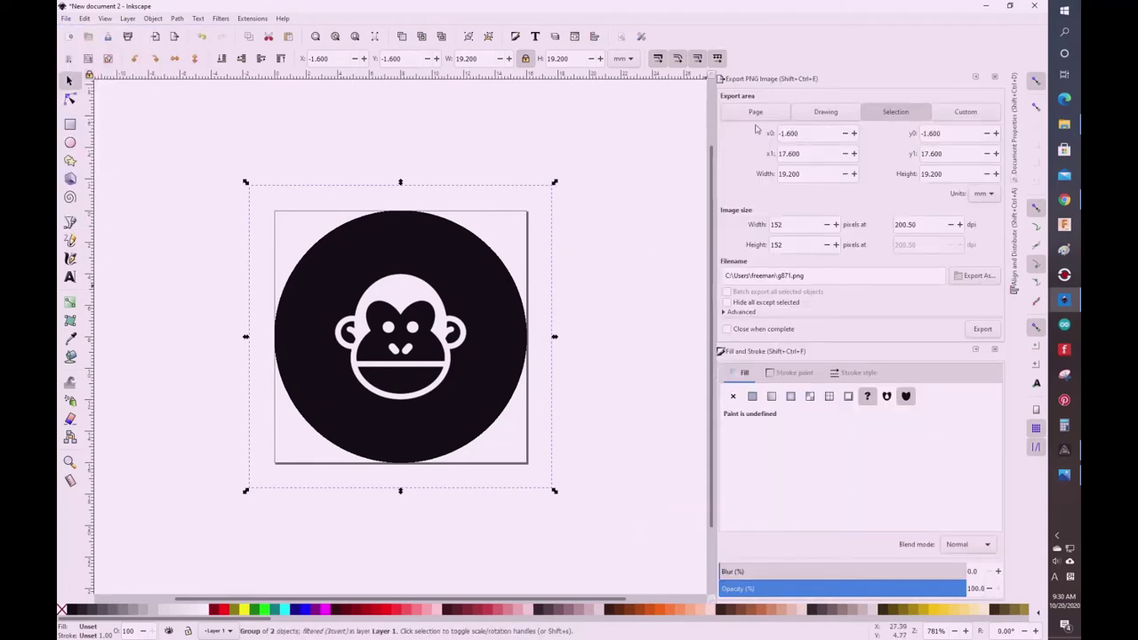
left_click(755, 113)
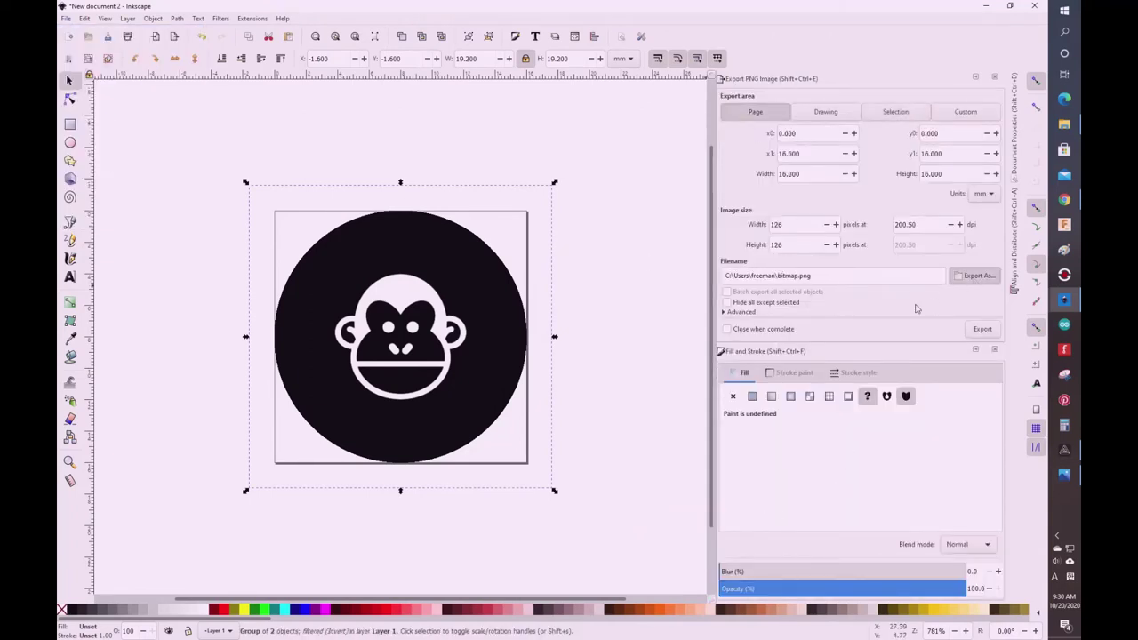
Step: Export the page as Monkkey0.png into the Images folder under Easy Designs, Stamps, Golf Stamps on Google Drive
left_click(978, 275)
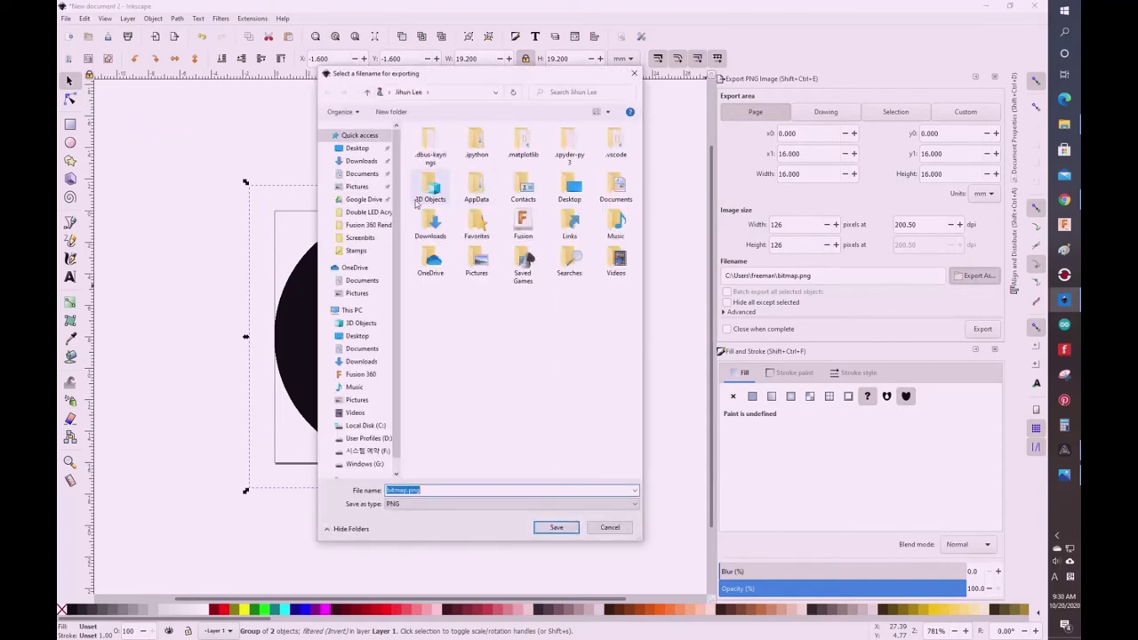
left_click(365, 201)
double_click(433, 149)
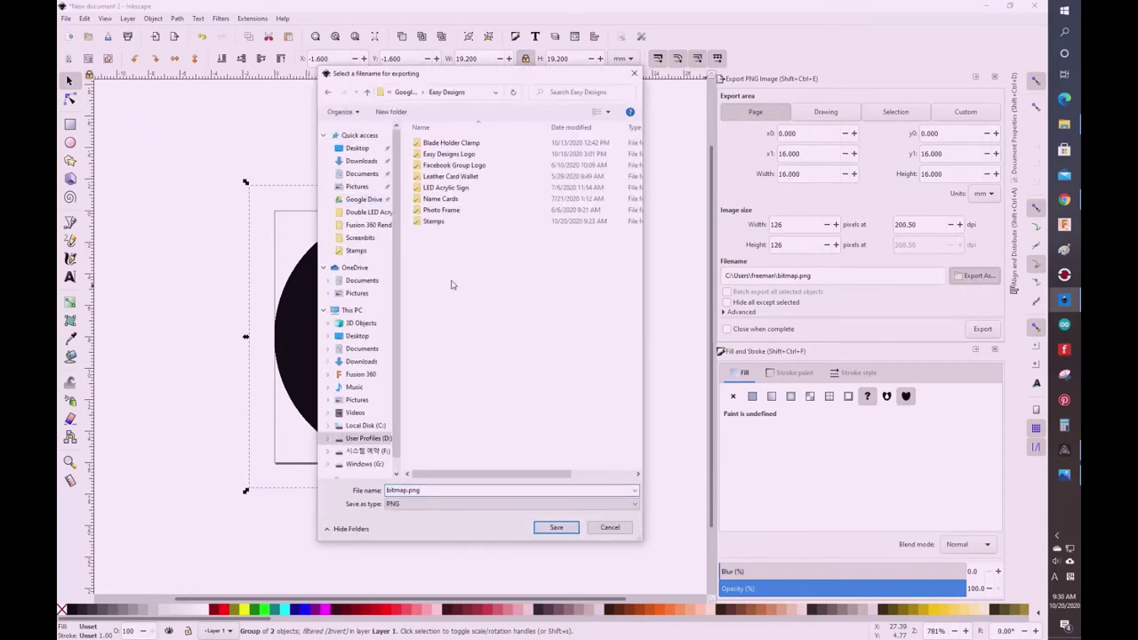
double_click(434, 222)
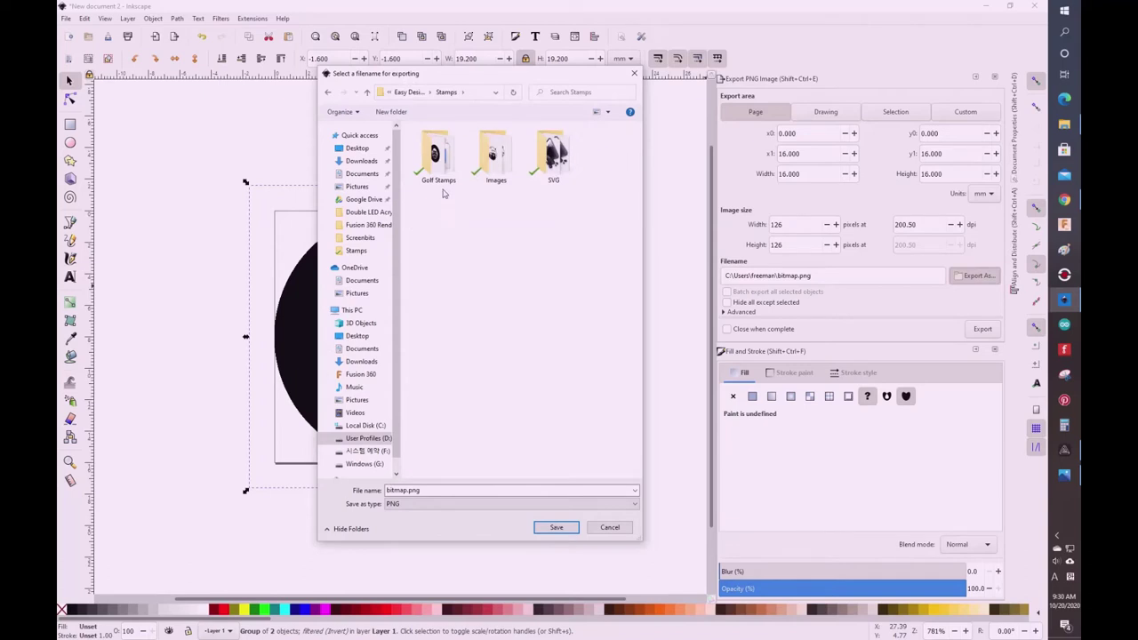
double_click(442, 168)
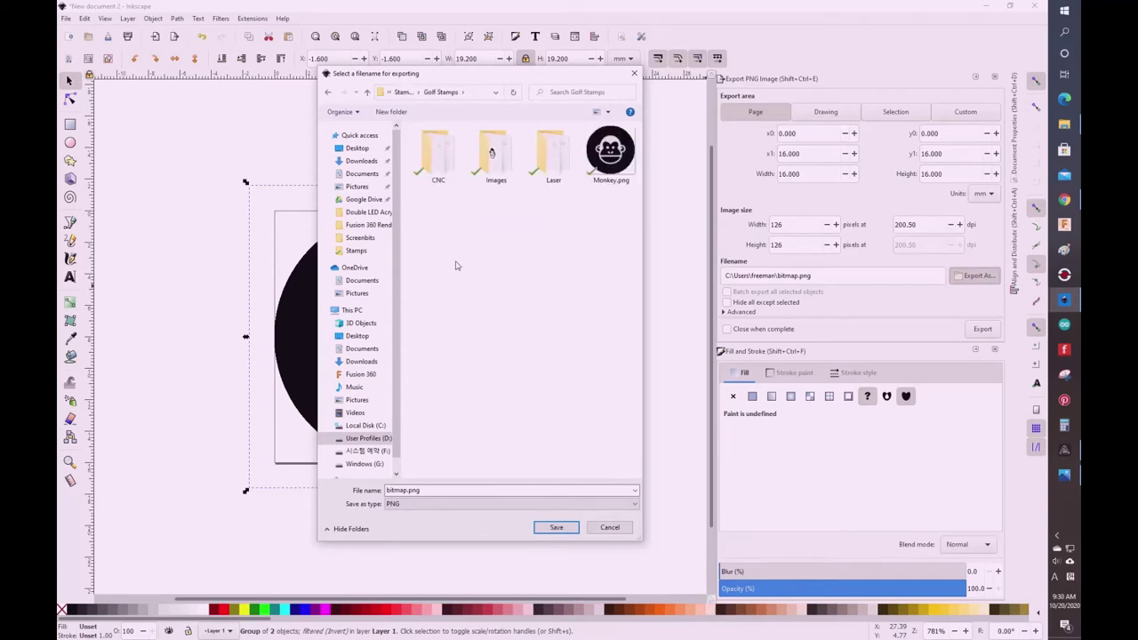
double_click(495, 152)
double_click(451, 489)
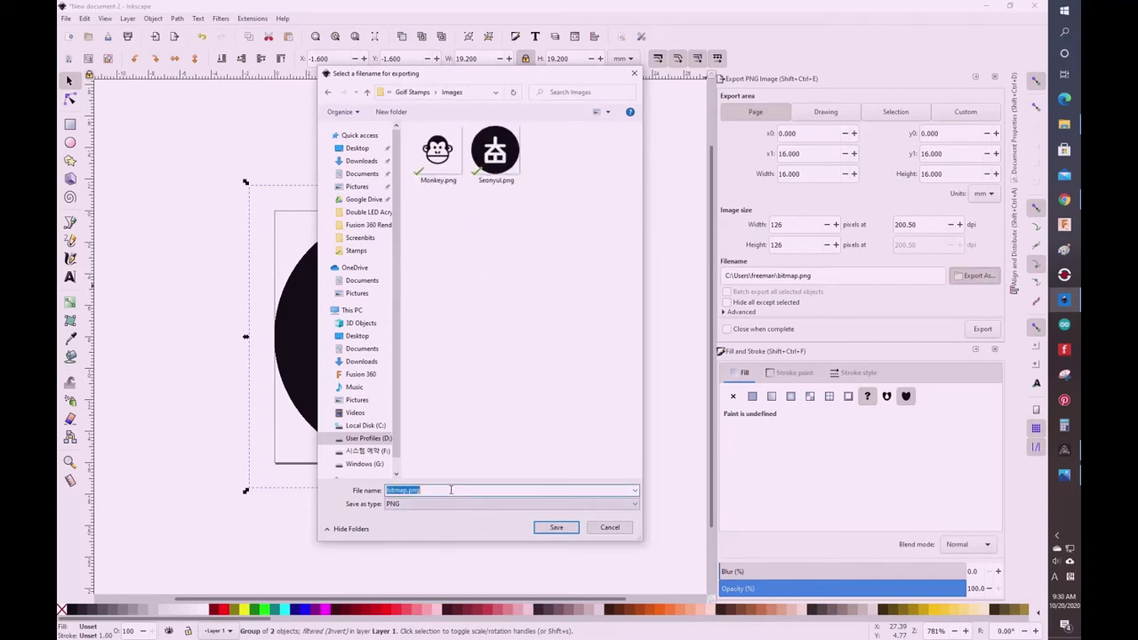
type("Mo")
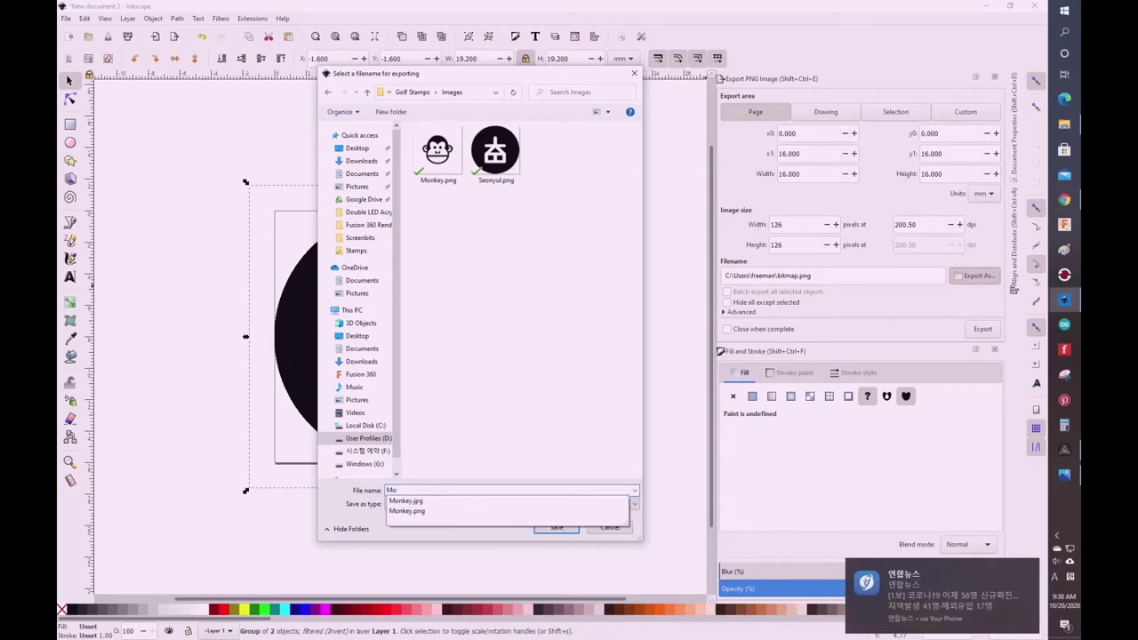
type("nkke")
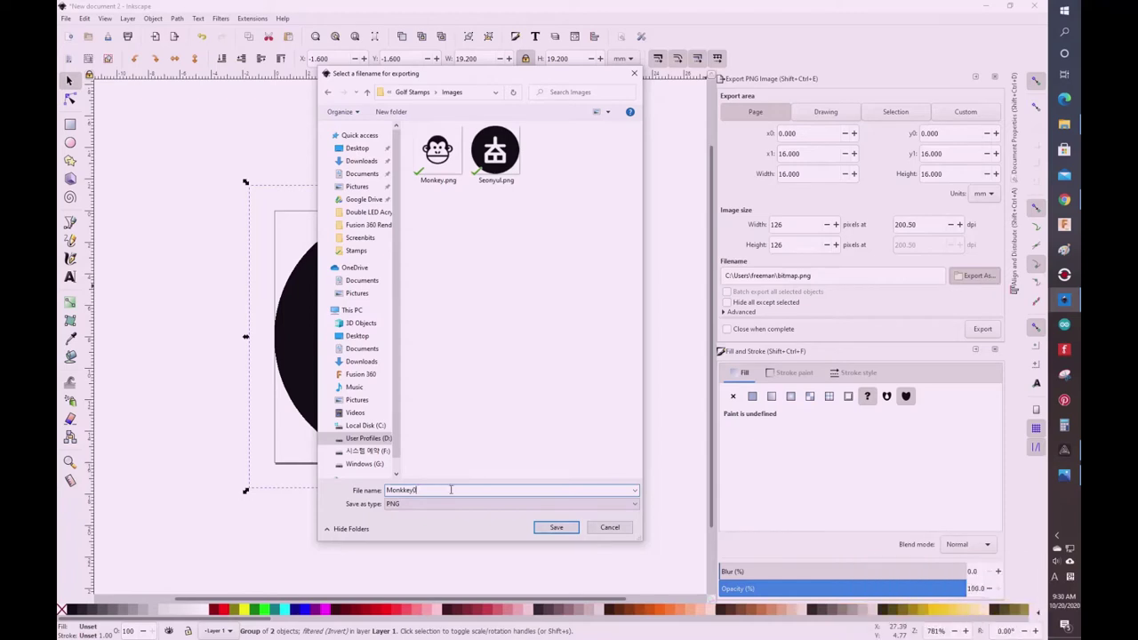
left_click(555, 527)
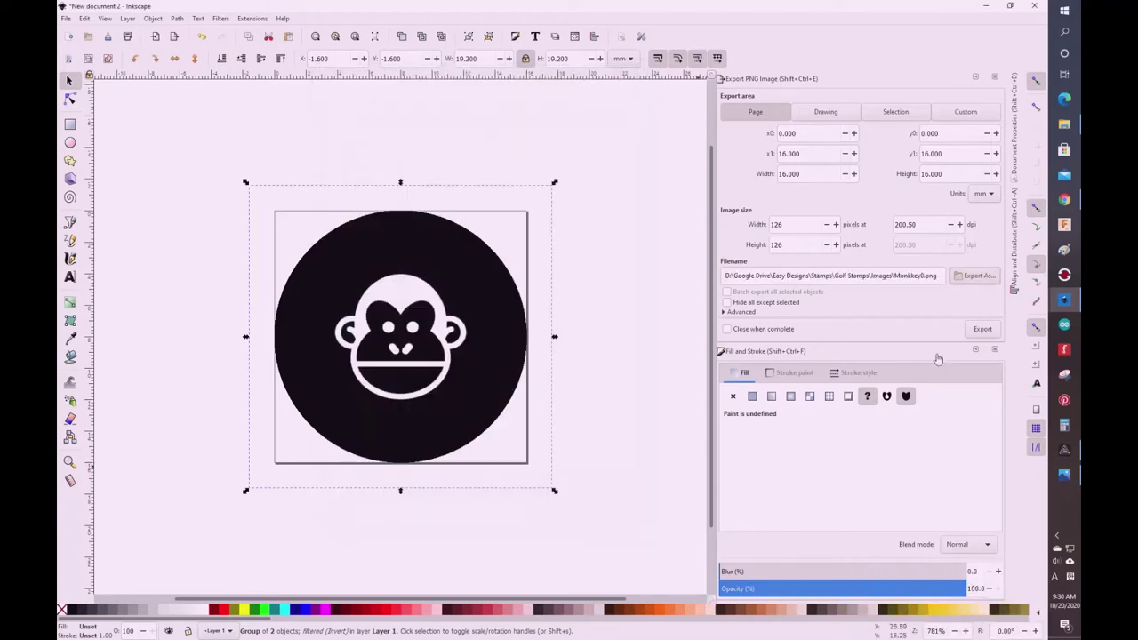
left_click(983, 329)
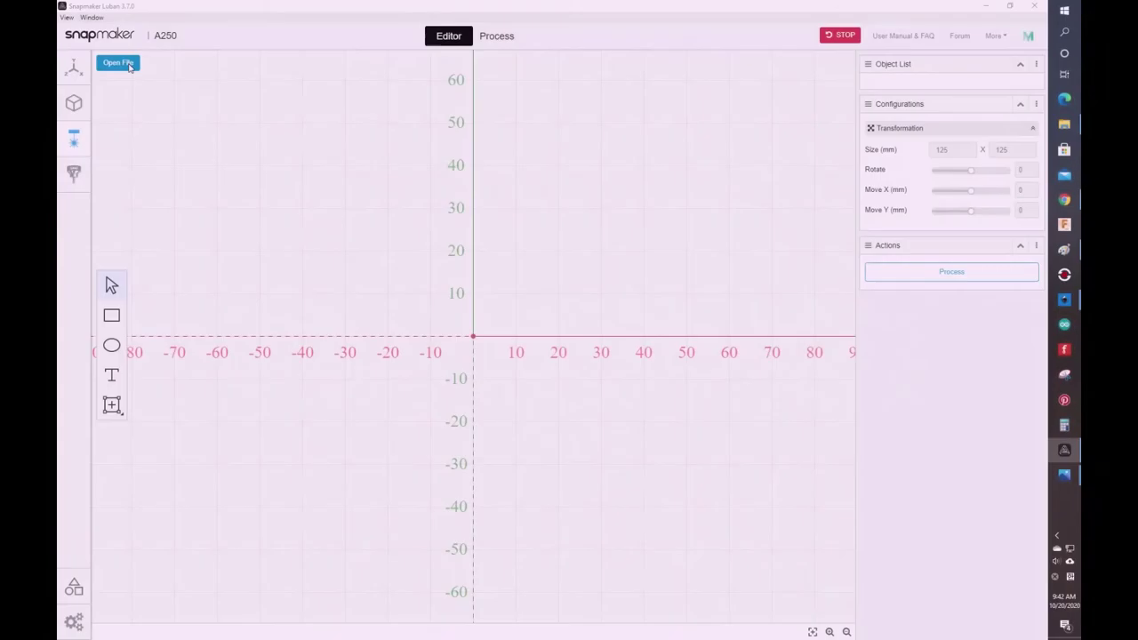
Step: In Snapmaker Luban's laser editor, open Monkkey0.png in B&W mode and set its size to 16 x 16 mm
left_click(114, 62)
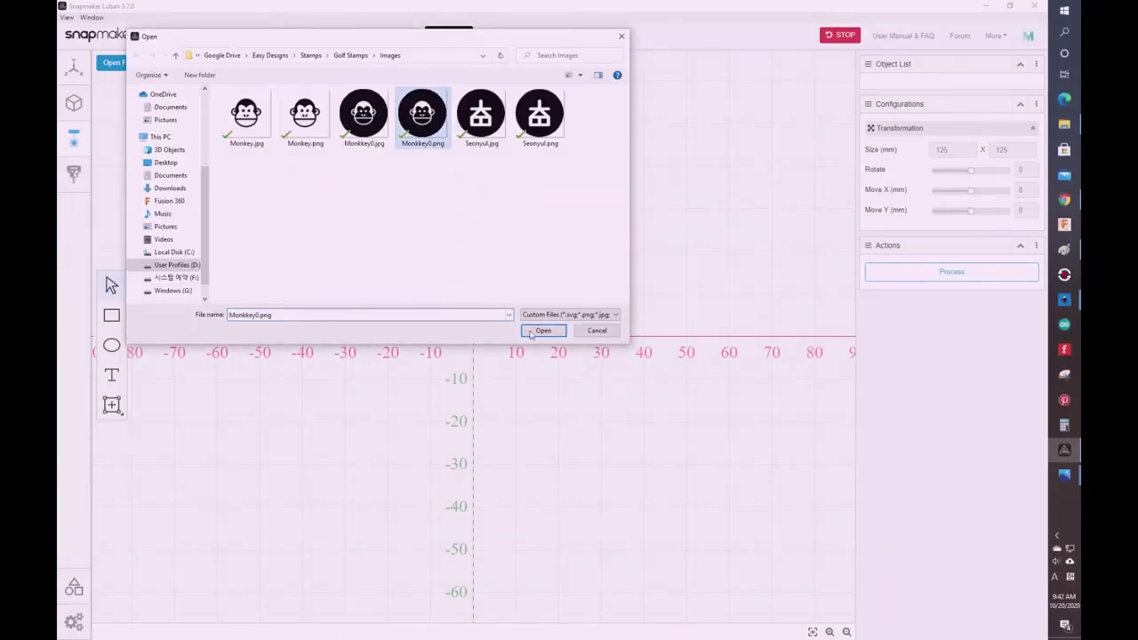
left_click(537, 331)
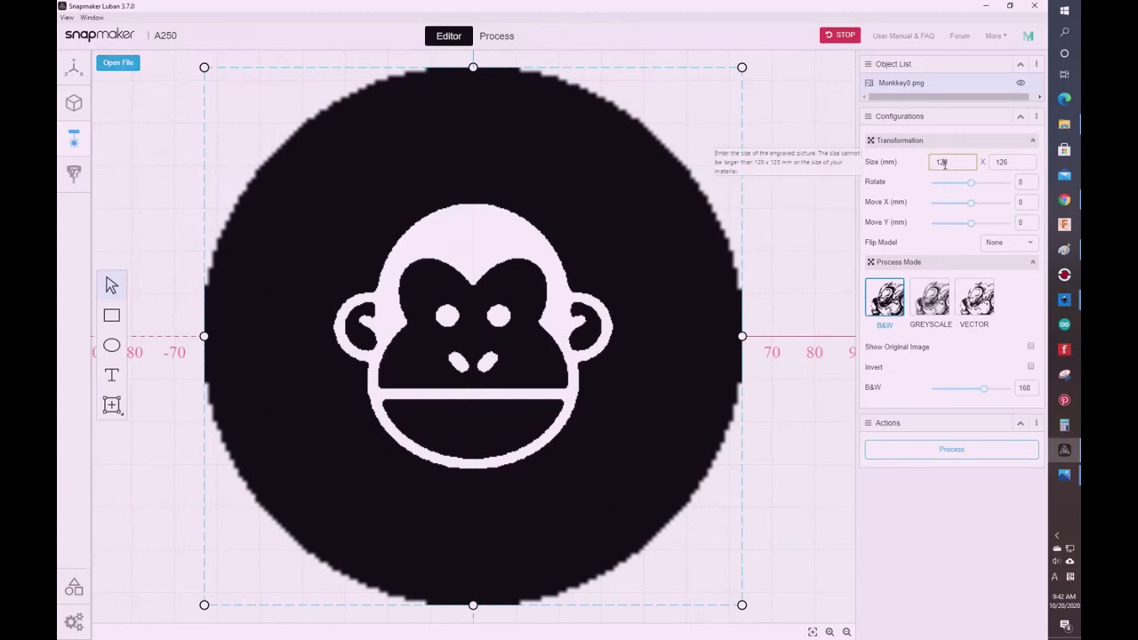
left_click(1002, 162)
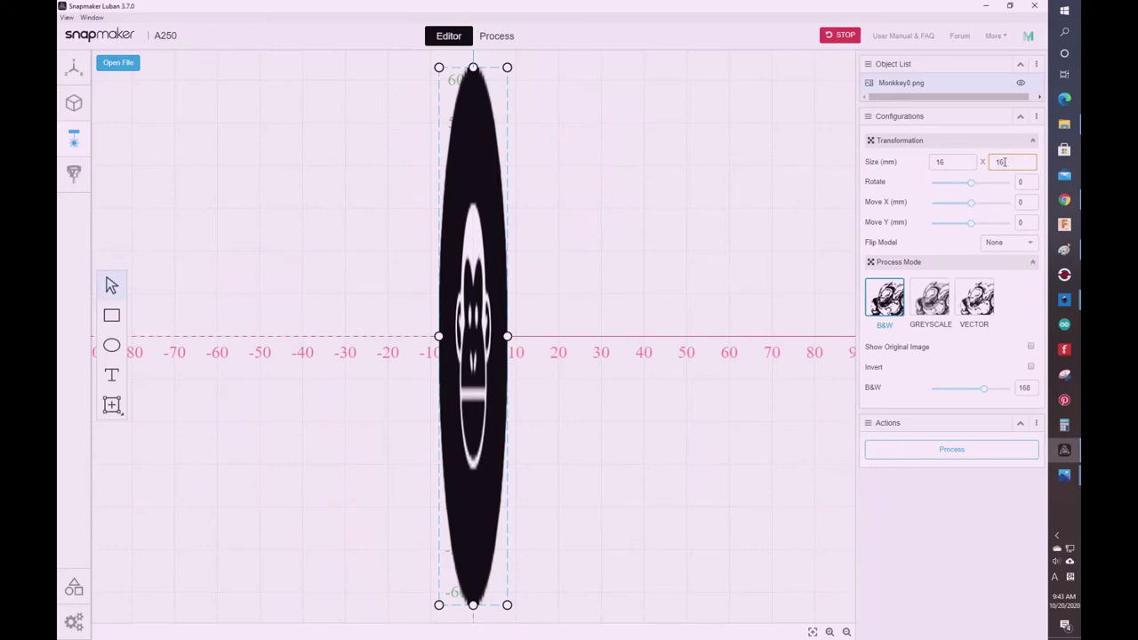
key("Return")
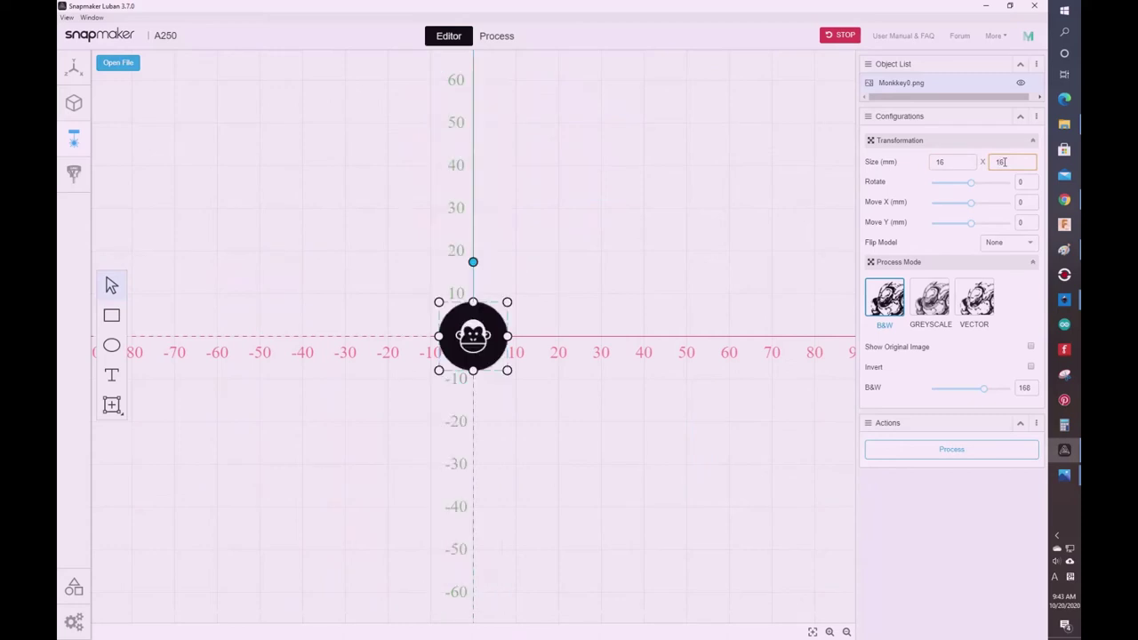
Step: Switch to the processing stage and set the B&W engraving density to 10 dot/mm
left_click(507, 43)
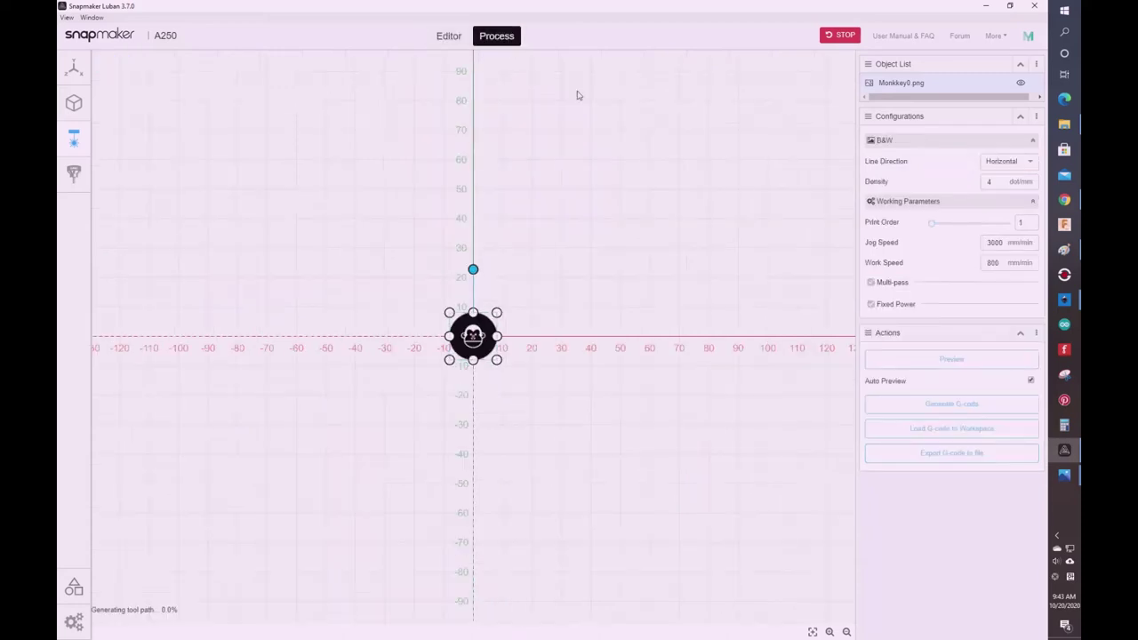
left_click(981, 182)
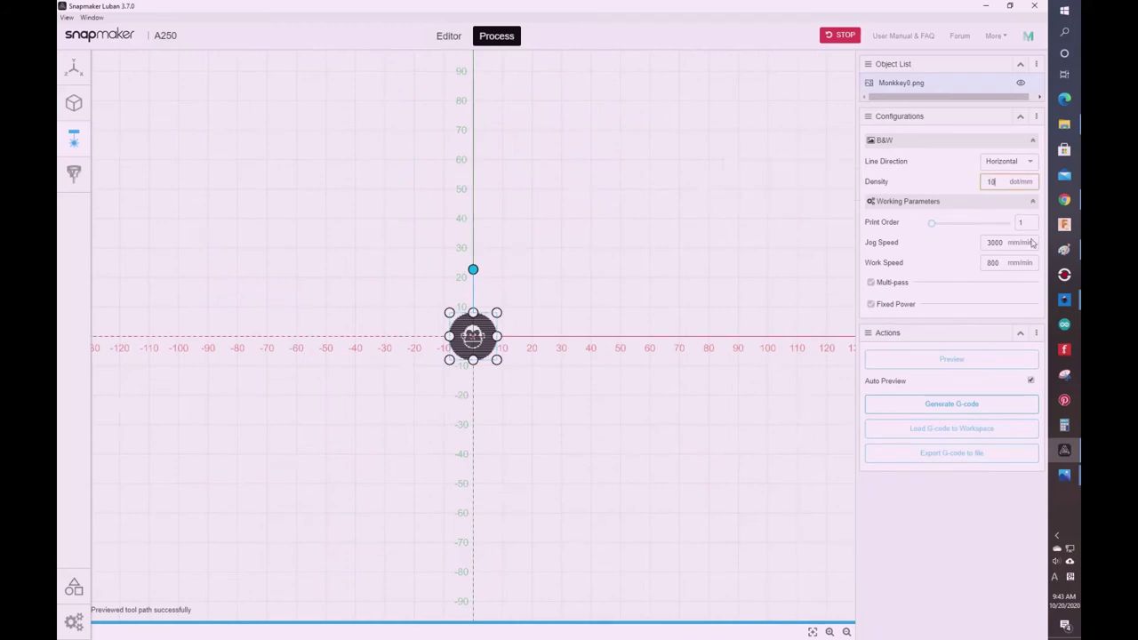
left_click(1001, 243)
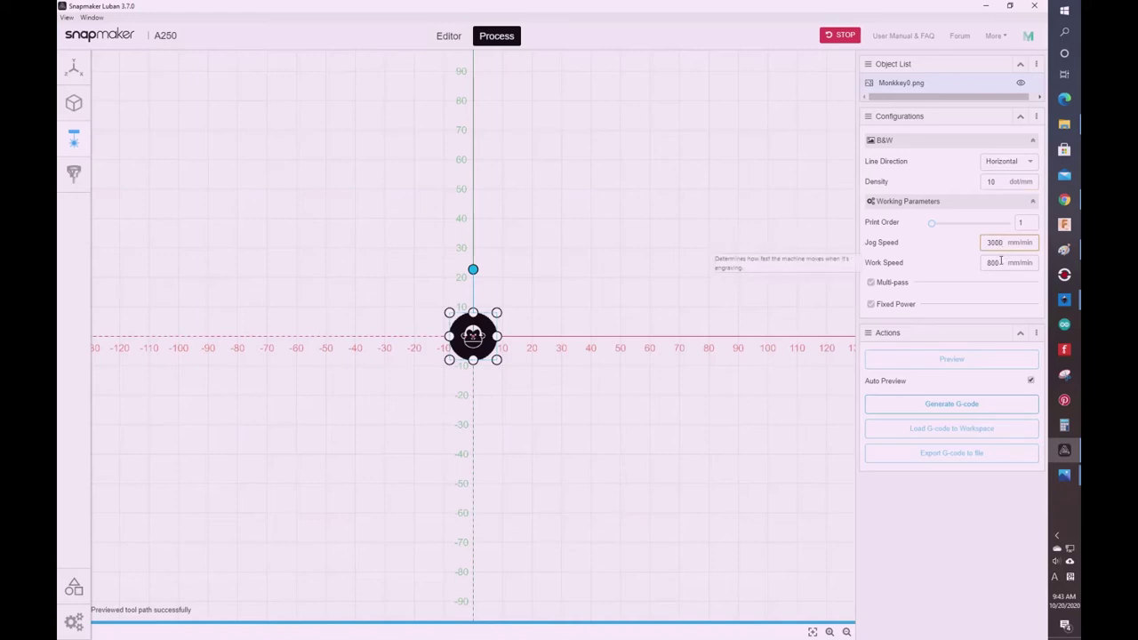
Step: Set the work speed to 85 mm/min, enable multi-pass with 2 passes at .5 mm depth, and fix the laser power at 100%
double_click(989, 263)
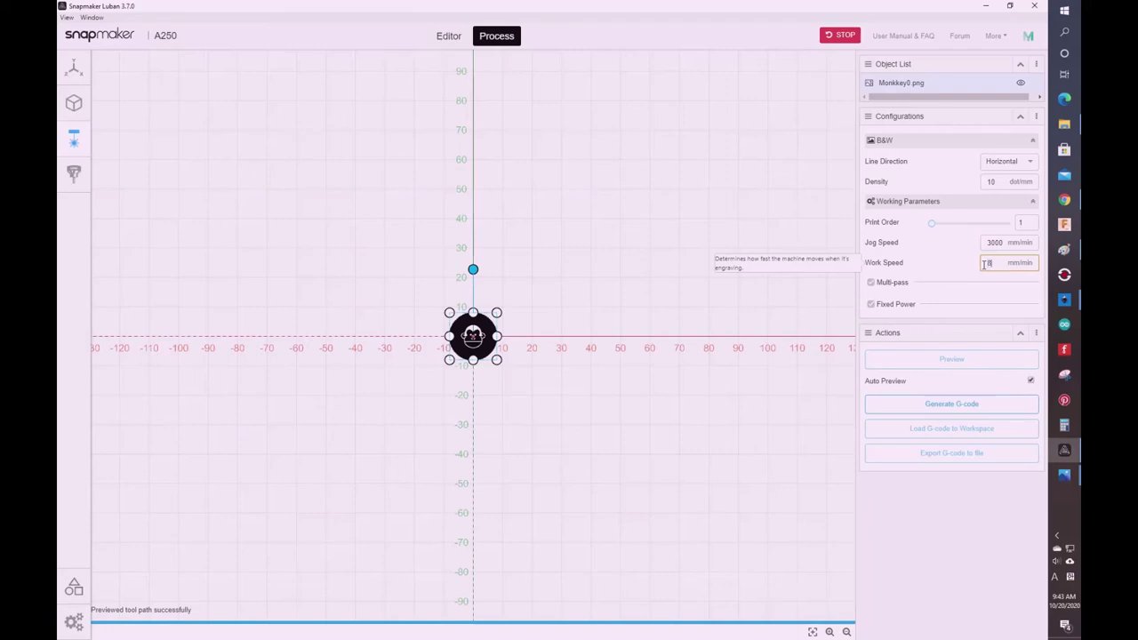
left_click(873, 282)
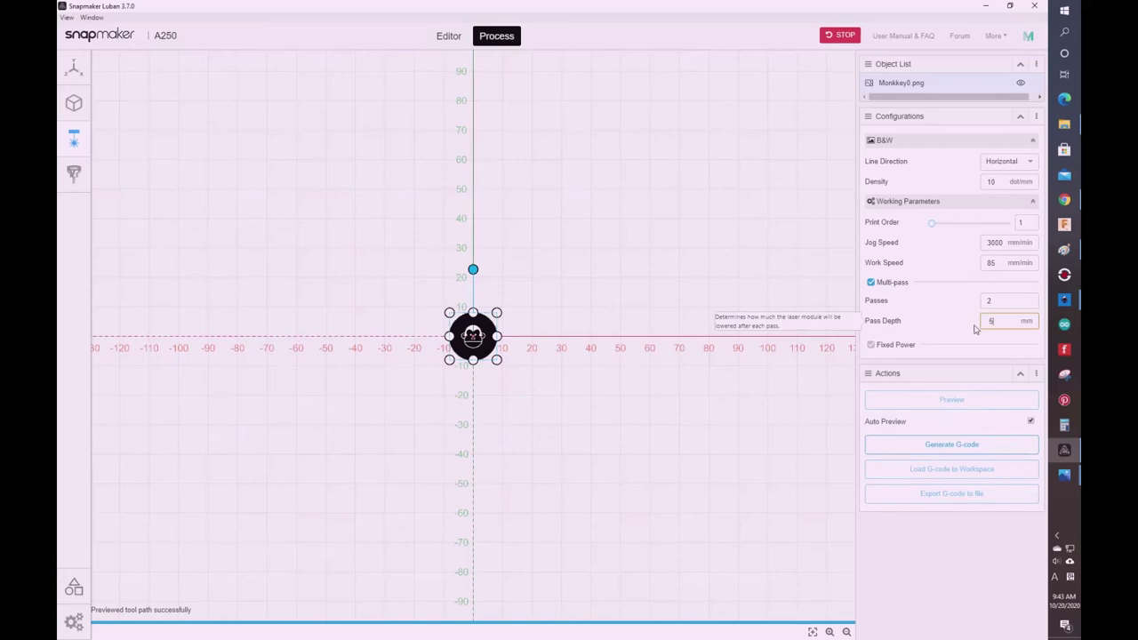
left_click(872, 344)
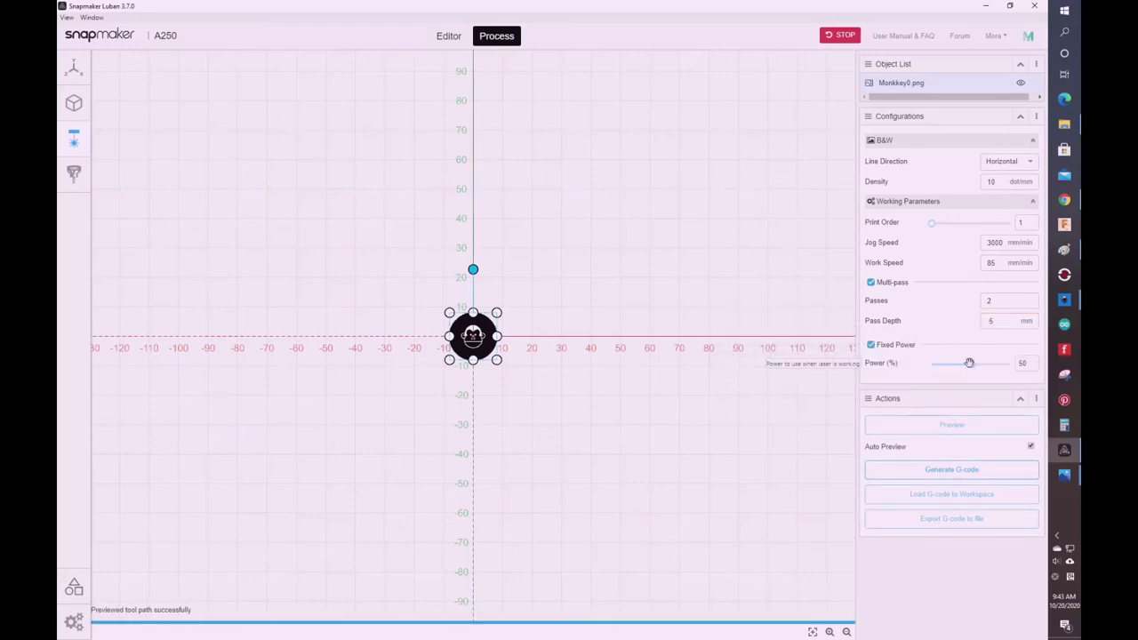
left_click_drag(969, 363, 1011, 364)
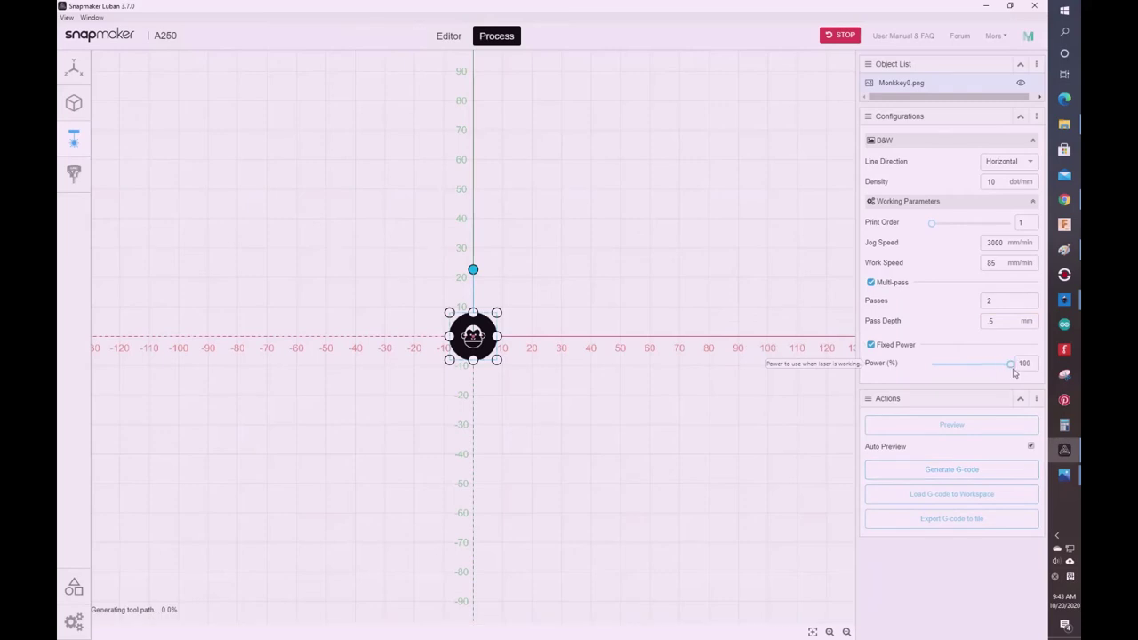
Step: Generate the monkey stamp's G-code, load it into the workspace for a preview, and return to the laser processing page
left_click(978, 471)
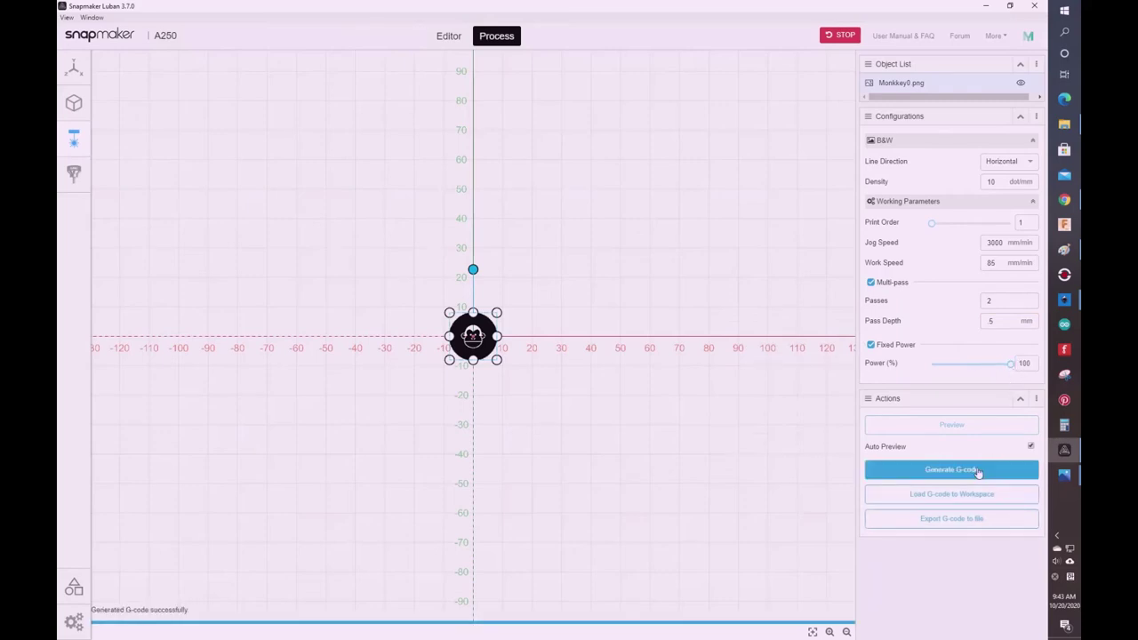
left_click(975, 494)
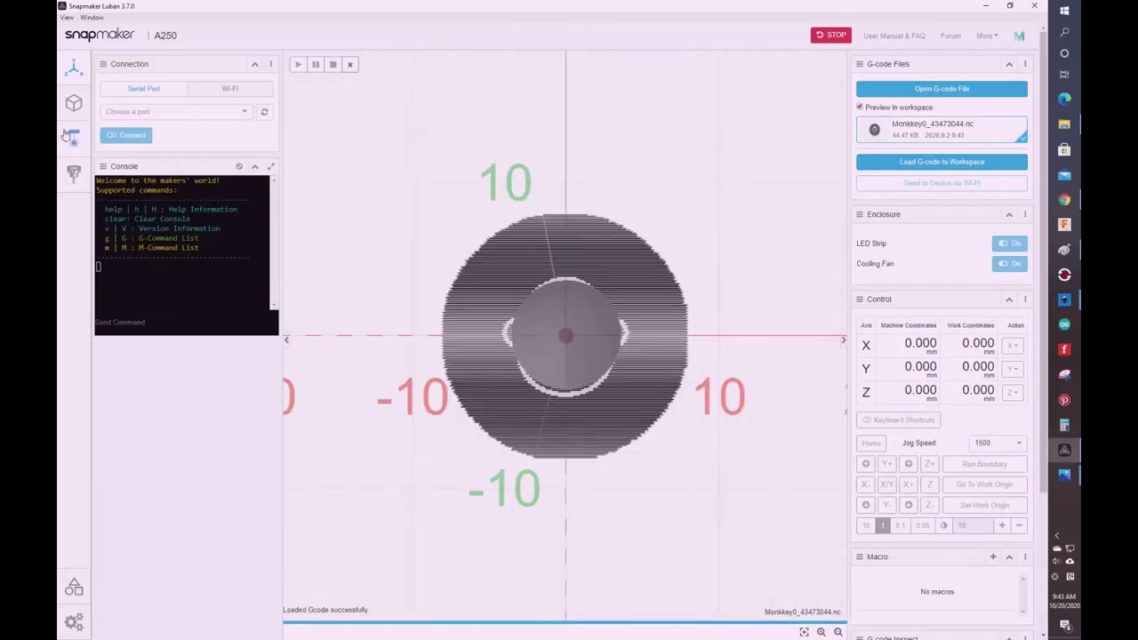
left_click(71, 138)
Step: Export the G-code as Monkkey0_43473044.nc into the Laser folder under Golf Stamps
left_click(947, 520)
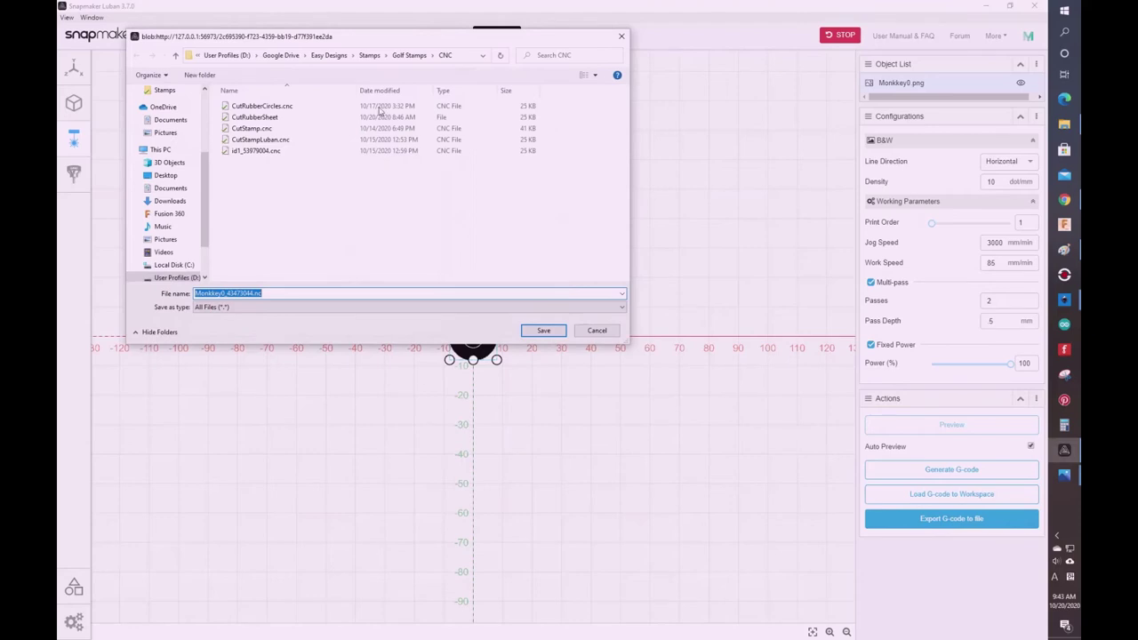
left_click(409, 56)
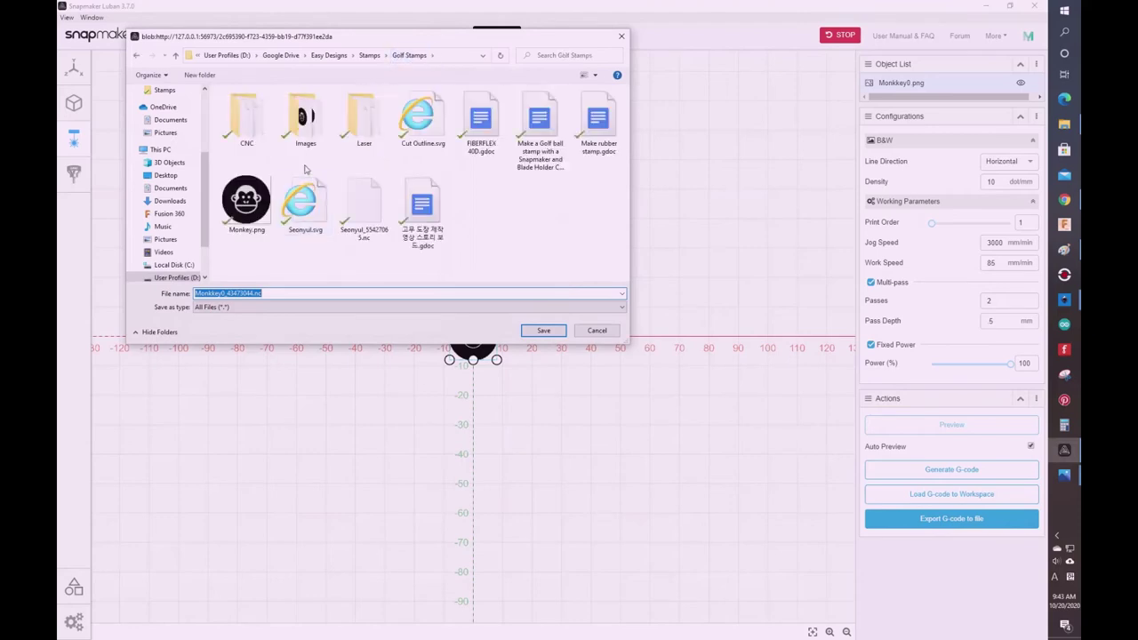
double_click(364, 120)
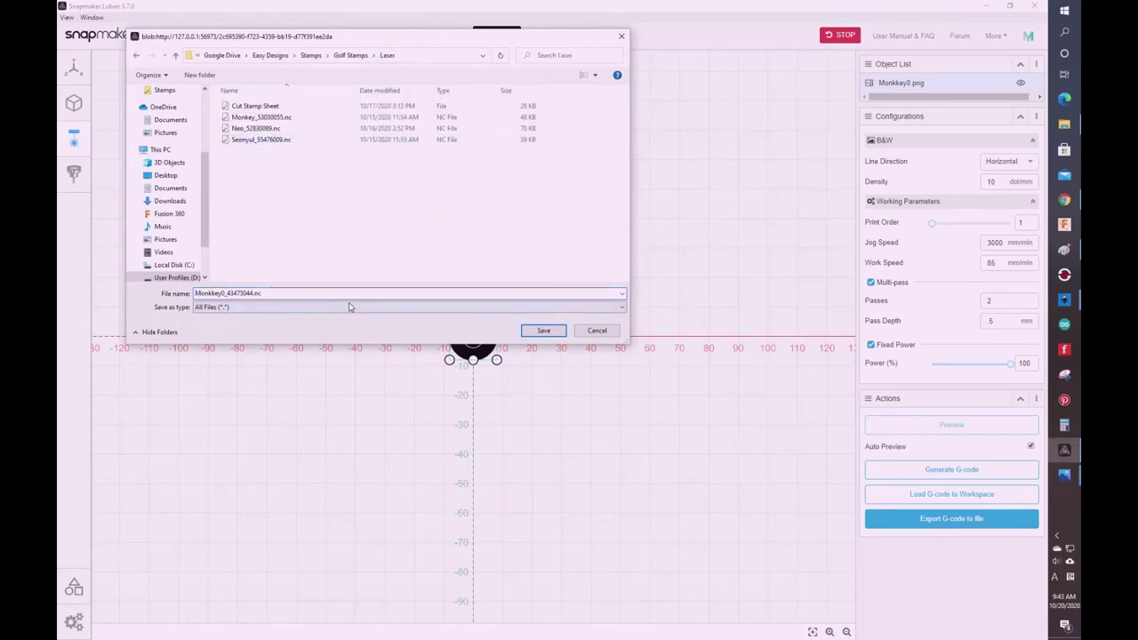
left_click(544, 331)
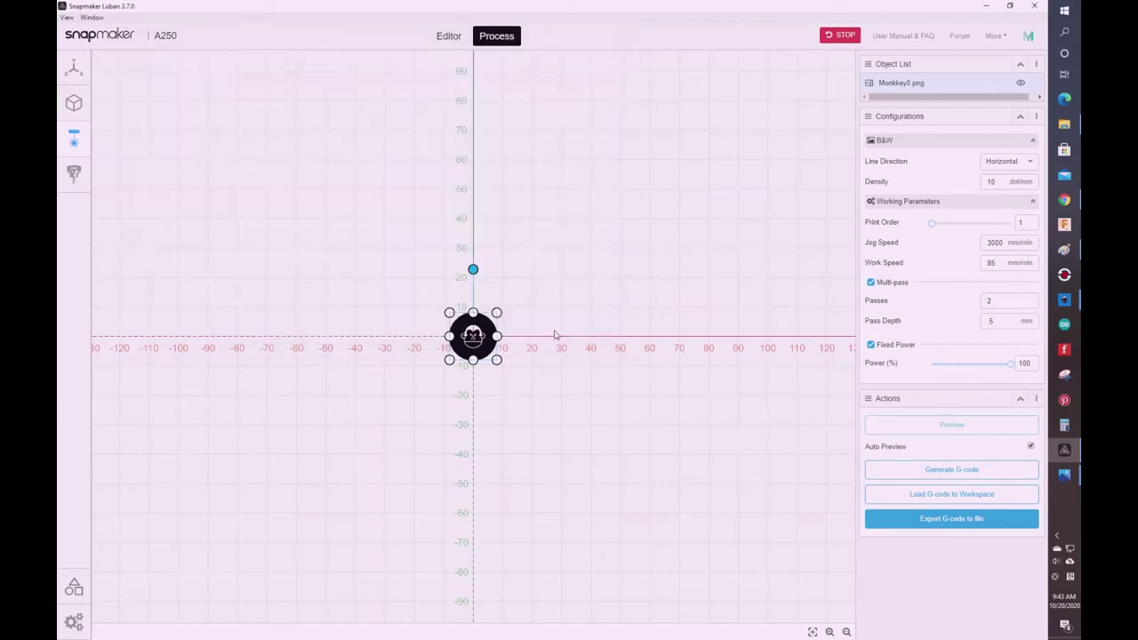